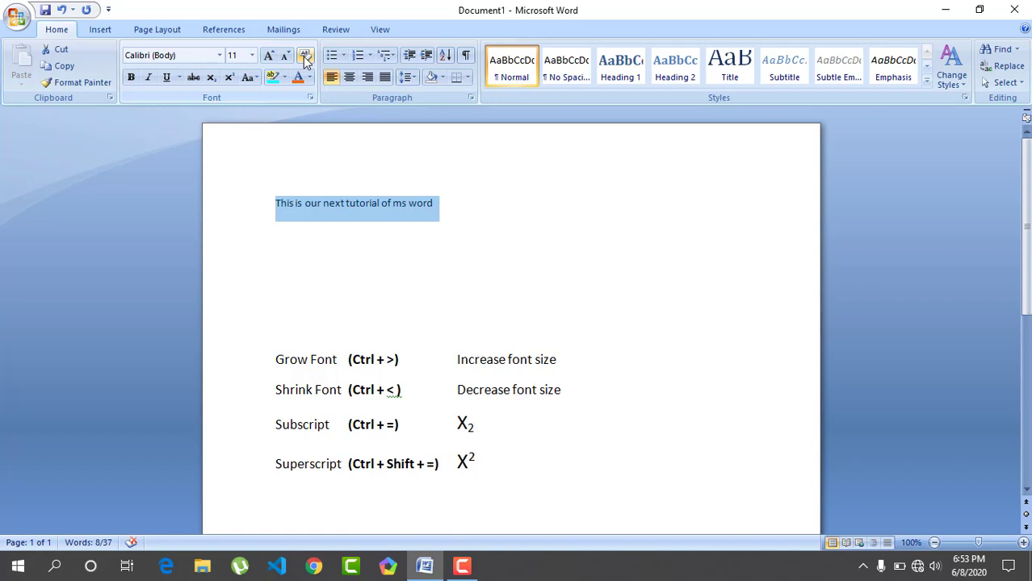
{"action": "left_click", "coordinate": [406, 260]}
{"action": "type", "text": "kkljkllk"}
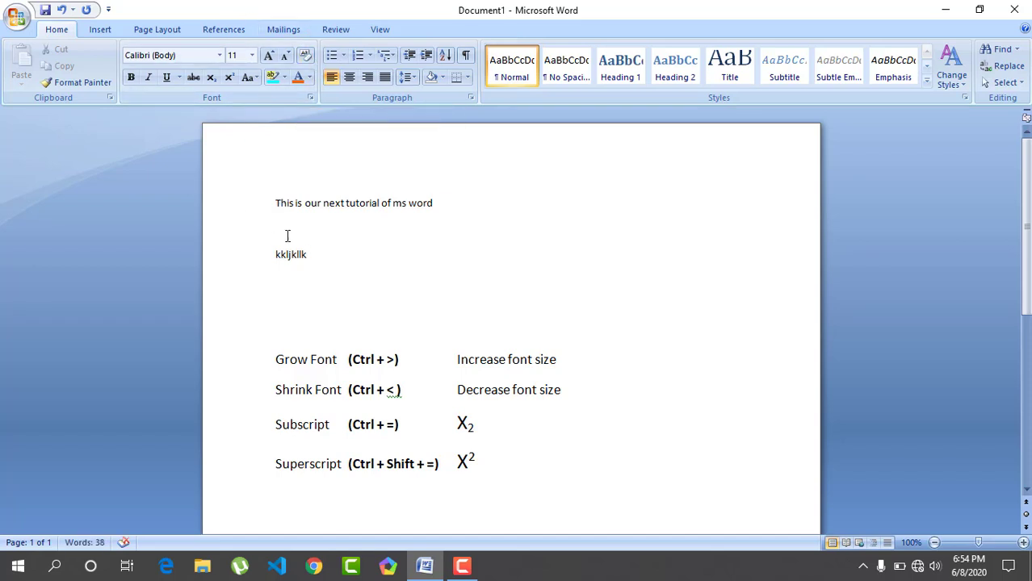
{"action": "left_click_drag", "start_coordinate": [308, 255], "coordinate": [269, 192]}
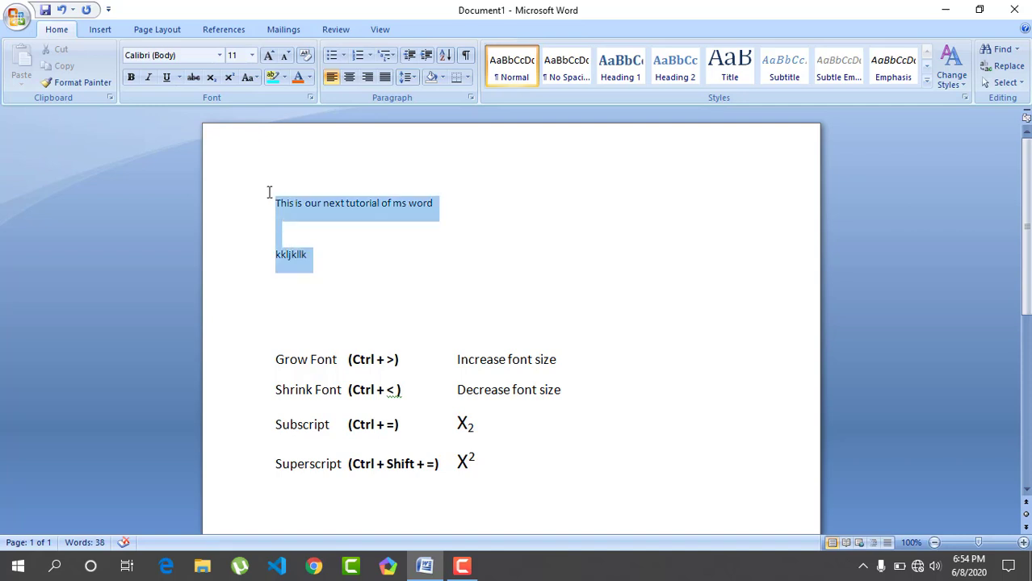
{"action": "left_click", "coordinate": [320, 261]}
{"action": "key", "text": "BackSpace"}
{"action": "key", "text": "BackSpace"}
{"action": "key", "text": "BackSpace"}
{"action": "key", "text": "BackSpace"}
{"action": "key", "text": "BackSpace"}
{"action": "key", "text": "BackSpace"}
{"action": "key", "text": "BackSpace"}
{"action": "key", "text": "BackSpace"}
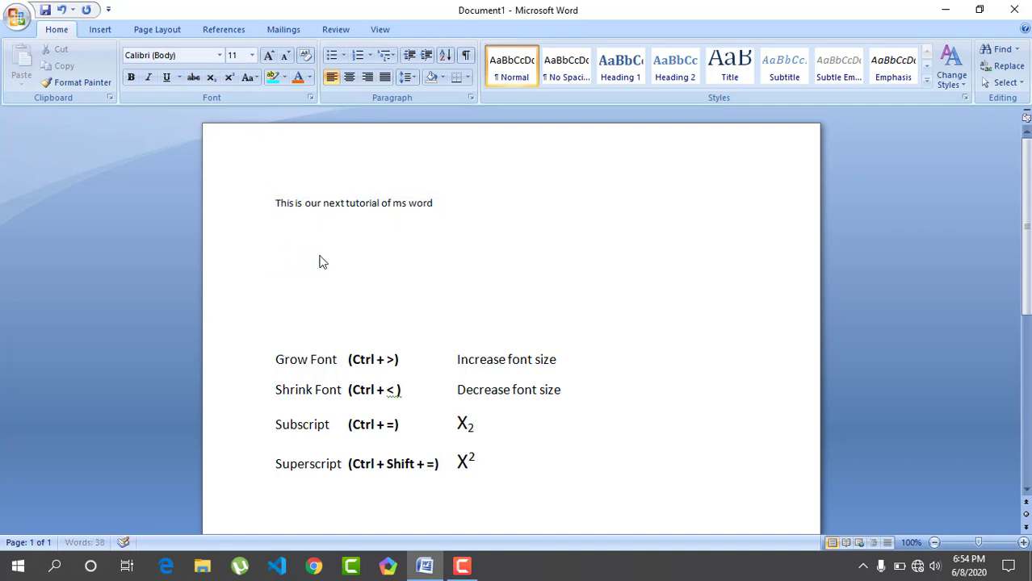
{"action": "key", "text": "BackSpace"}
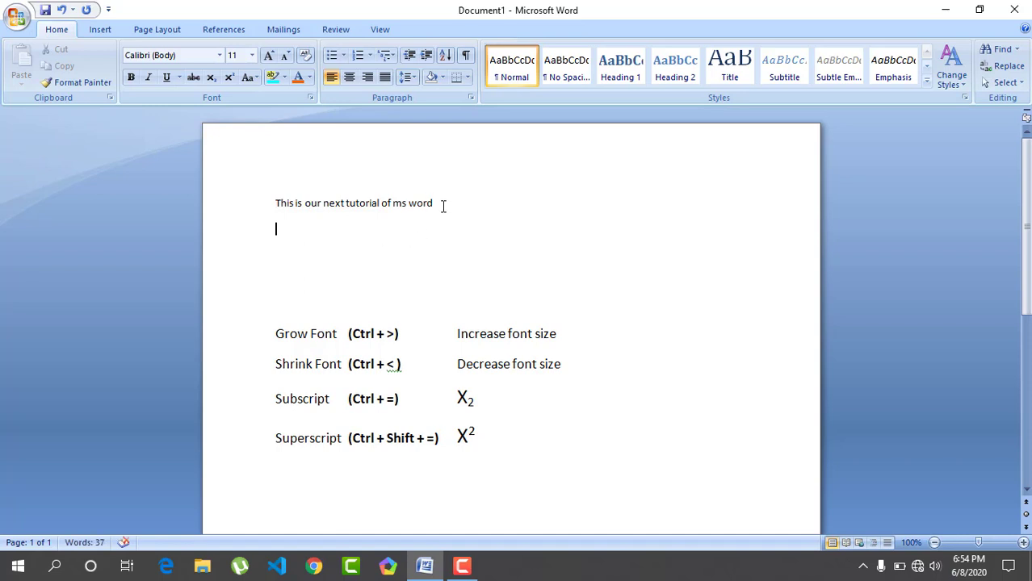
- Enlarge the sentence "This is our next tutorial of ms word" to 15 pt and strike it through
{"action": "left_click_drag", "start_coordinate": [442, 206], "coordinate": [279, 206]}
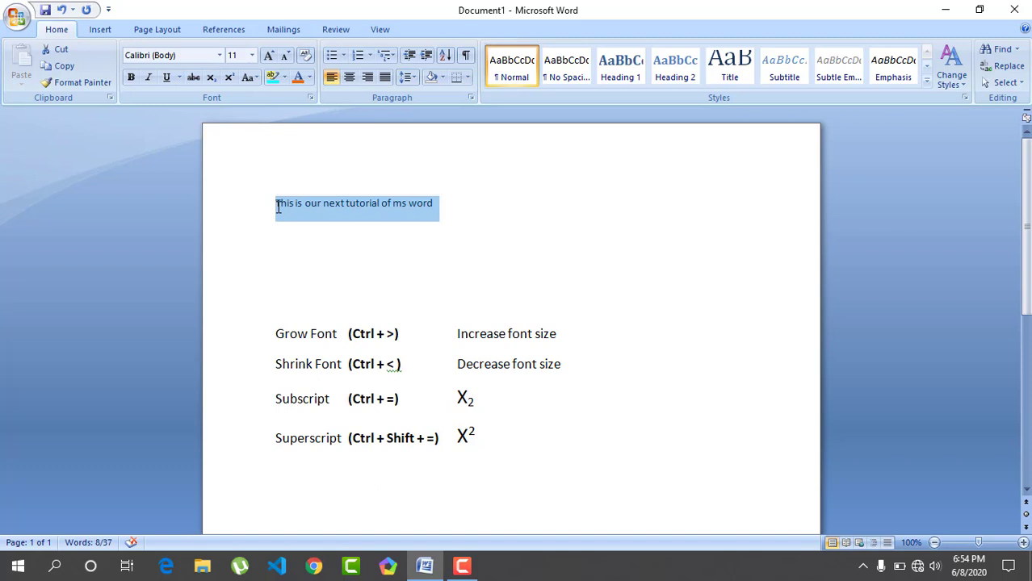
{"action": "key", "text": "ctrl+bracketright"}
{"action": "key", "text": "ctrl+bracketright"}
{"action": "key", "text": "ctrl+bracketright"}
{"action": "key", "text": "ctrl+bracketright"}
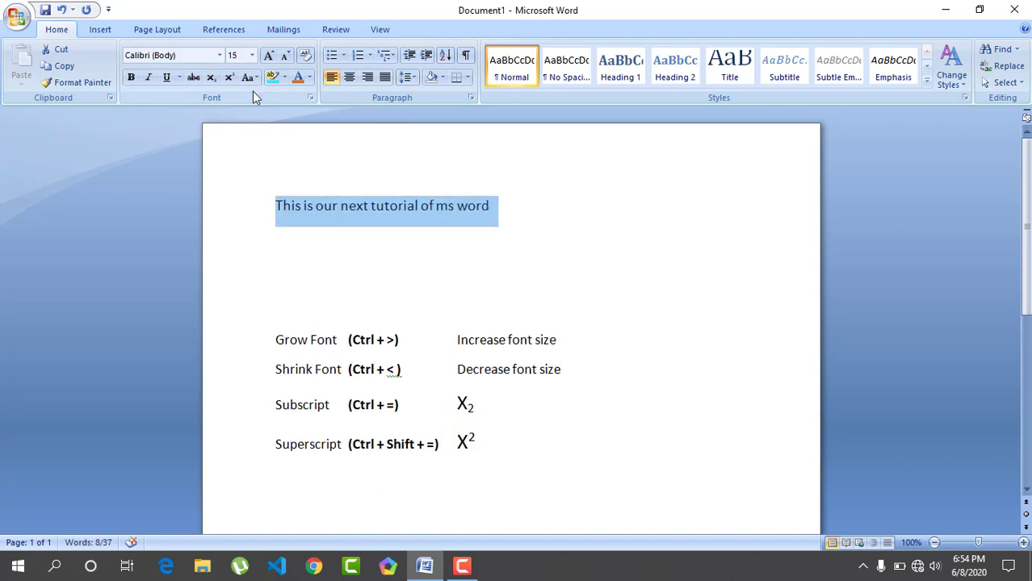
{"action": "left_click", "coordinate": [192, 78]}
{"action": "left_click", "coordinate": [535, 258]}
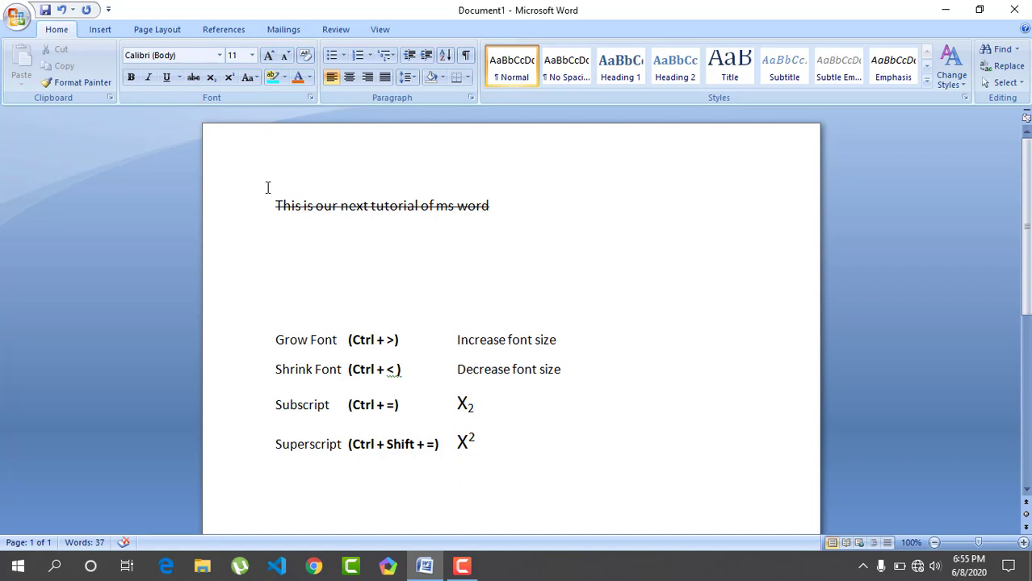
{"action": "mouse_move", "coordinate": [465, 578]}
{"action": "type", "text": "co"}
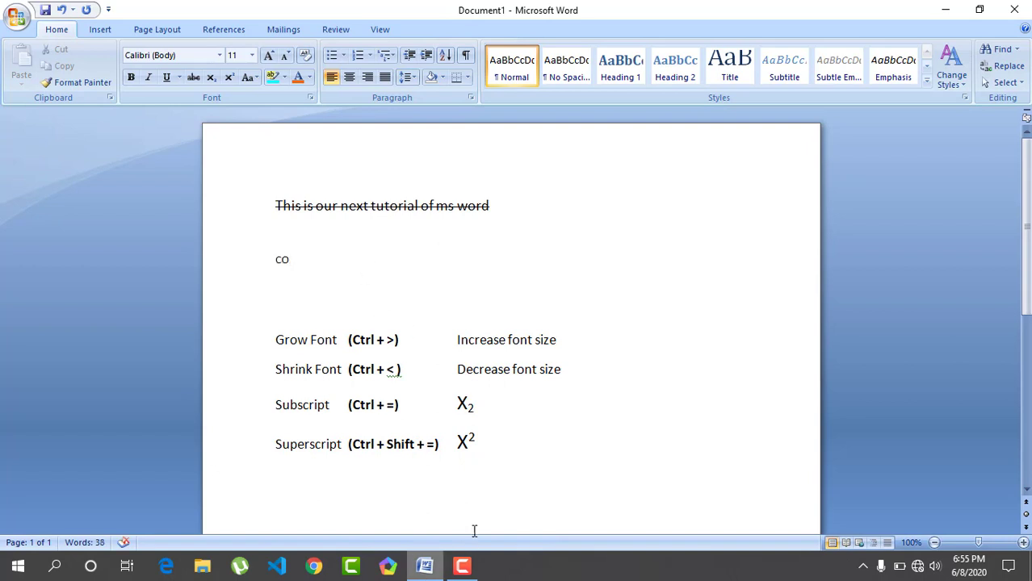
{"action": "key", "text": "BackSpace"}
{"action": "key", "text": "BackSpace"}
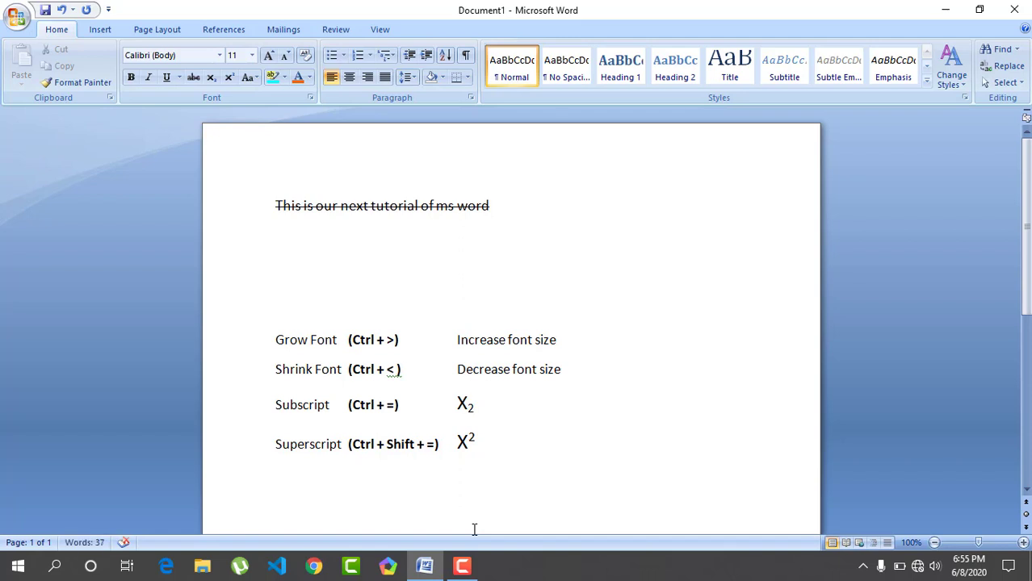
{"action": "key", "text": "ctrl+equal"}
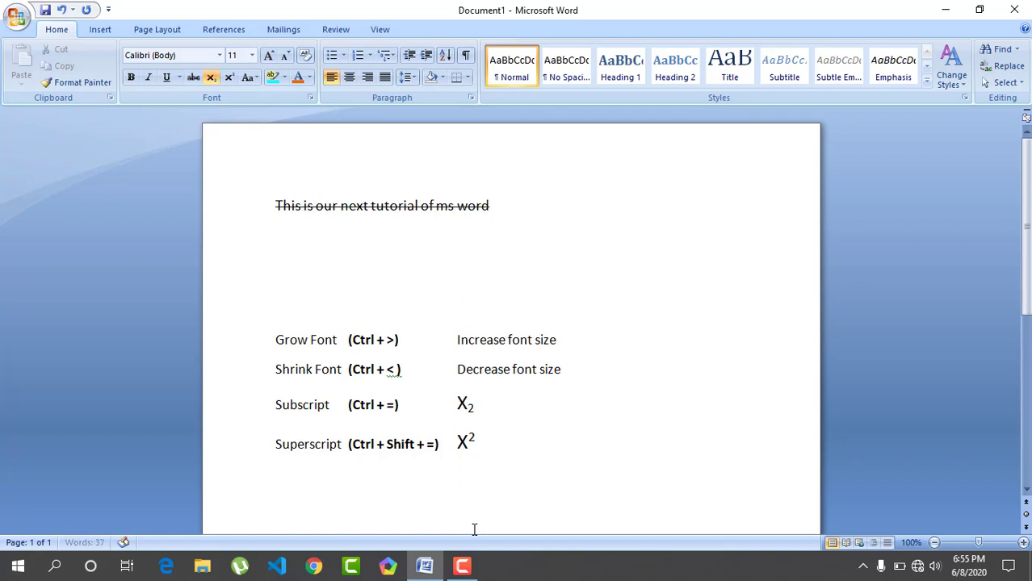
{"action": "key", "text": "ctrl+equal"}
- Enter CO2 at 17 pt below the struck-through sentence
{"action": "key", "text": "ctrl+shift+period"}
{"action": "key", "text": "ctrl+shift+period"}
{"action": "key", "text": "ctrl+shift+period"}
{"action": "key", "text": "ctrl+bracketright"}
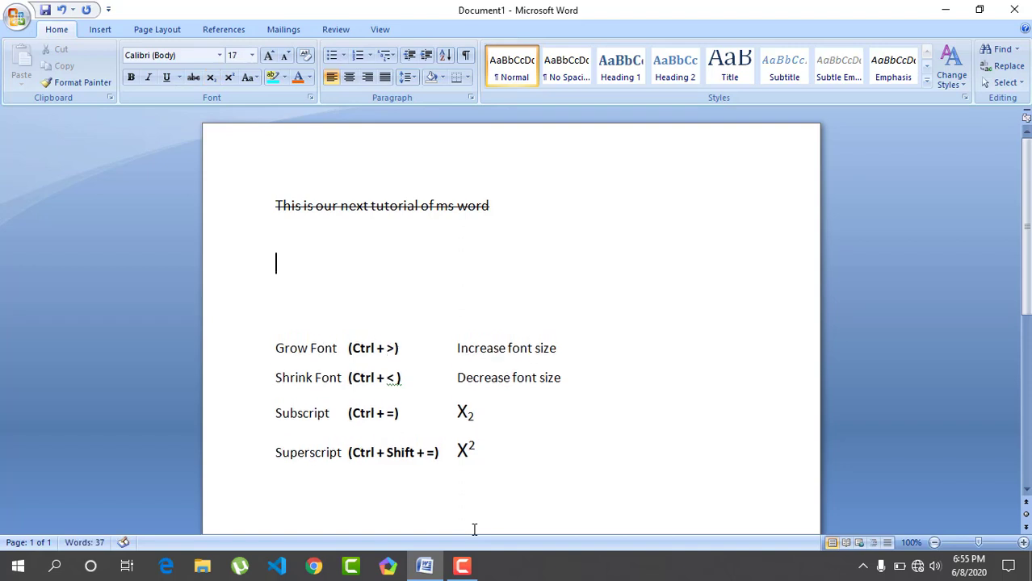
{"action": "type", "text": "co2"}
{"action": "left_click", "coordinate": [461, 565]}
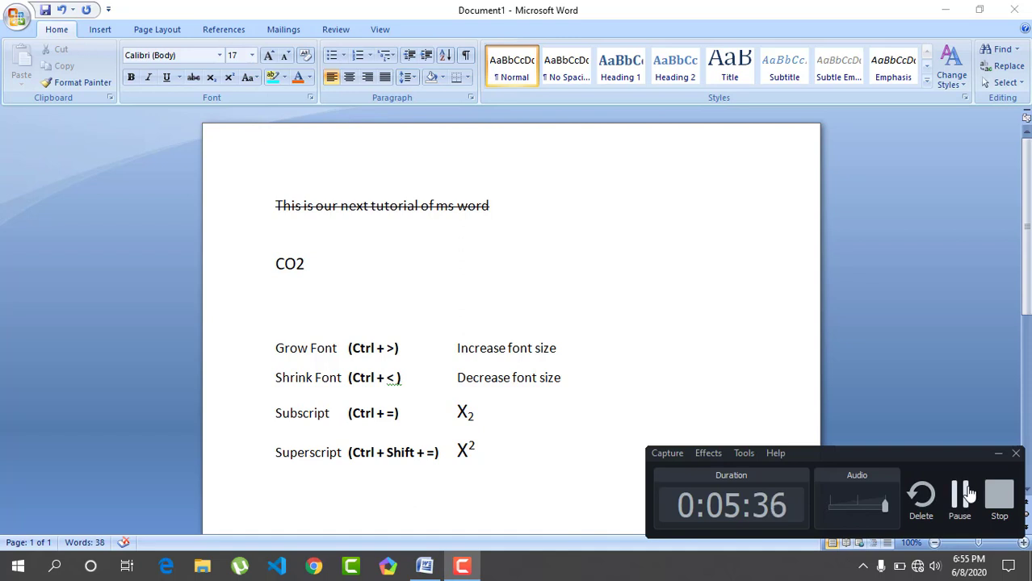
{"action": "left_click", "coordinate": [969, 494]}
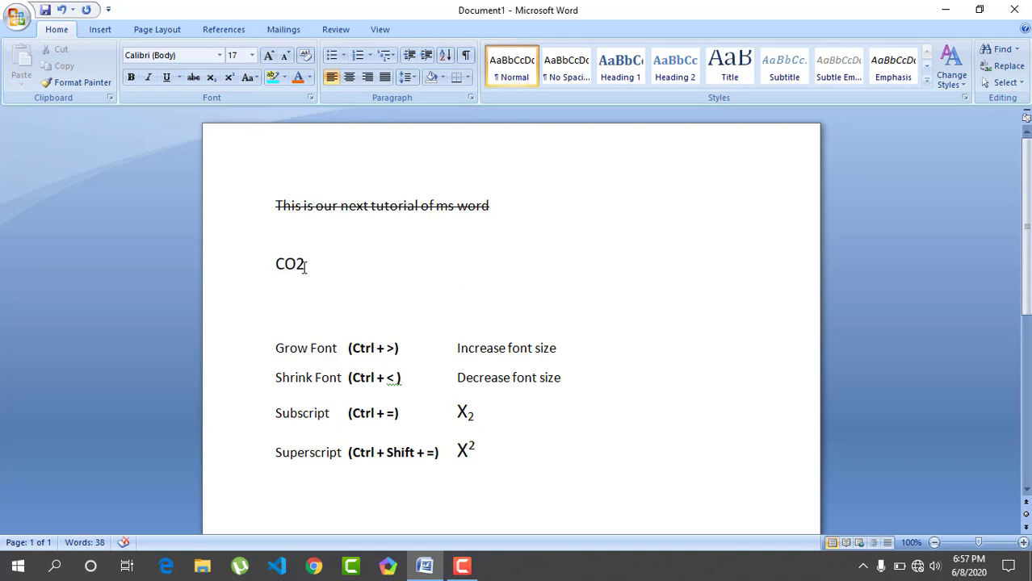
- Format the 2 in CO2 as subscript and return to normal text after it
{"action": "mouse_move", "coordinate": [307, 267]}
{"action": "left_mouse_down"}
{"action": "mouse_move", "coordinate": [278, 267]}
{"action": "mouse_move", "coordinate": [301, 269]}
{"action": "left_mouse_up"}
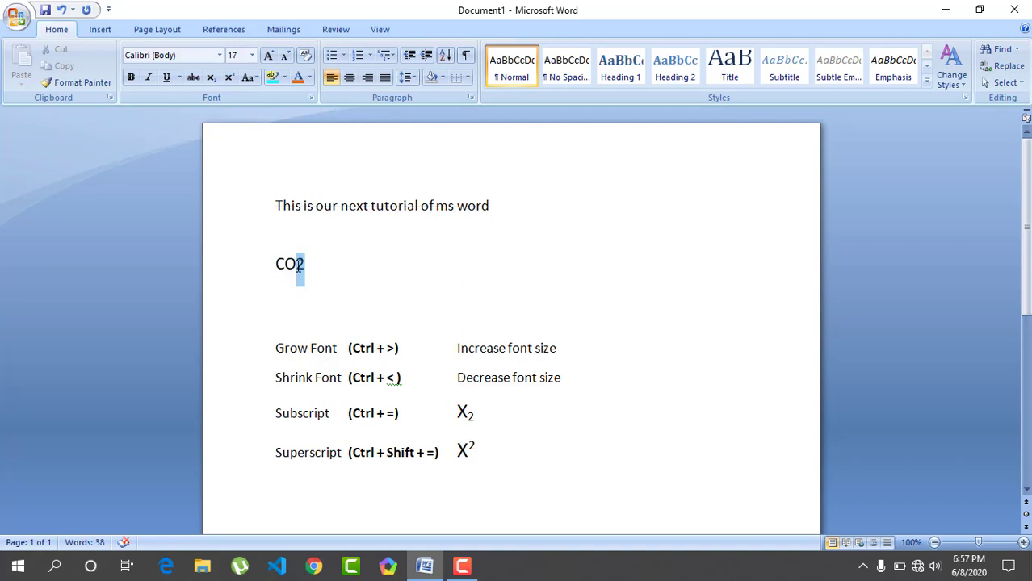
{"action": "left_click", "coordinate": [211, 79]}
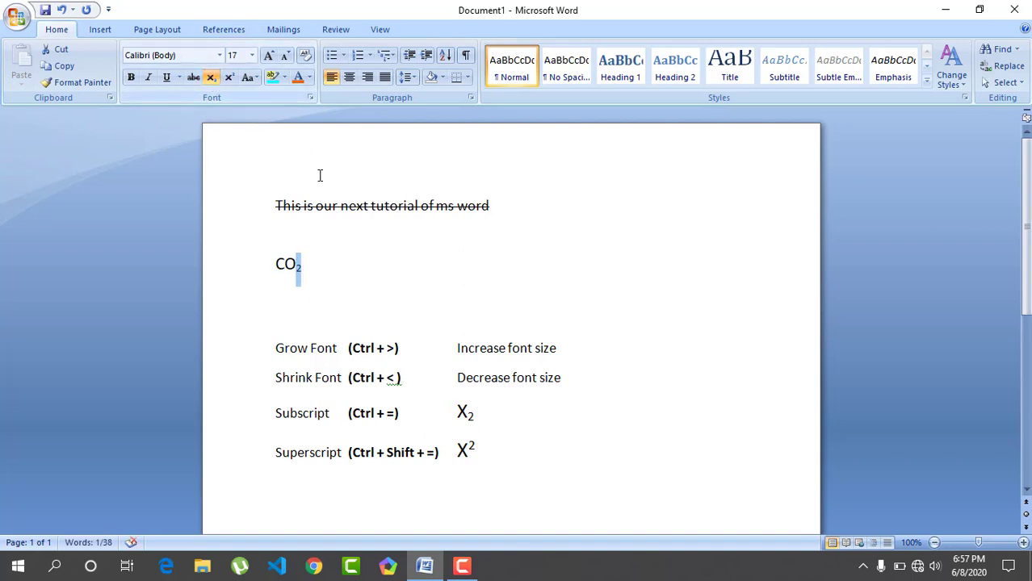
{"action": "left_click", "coordinate": [314, 266]}
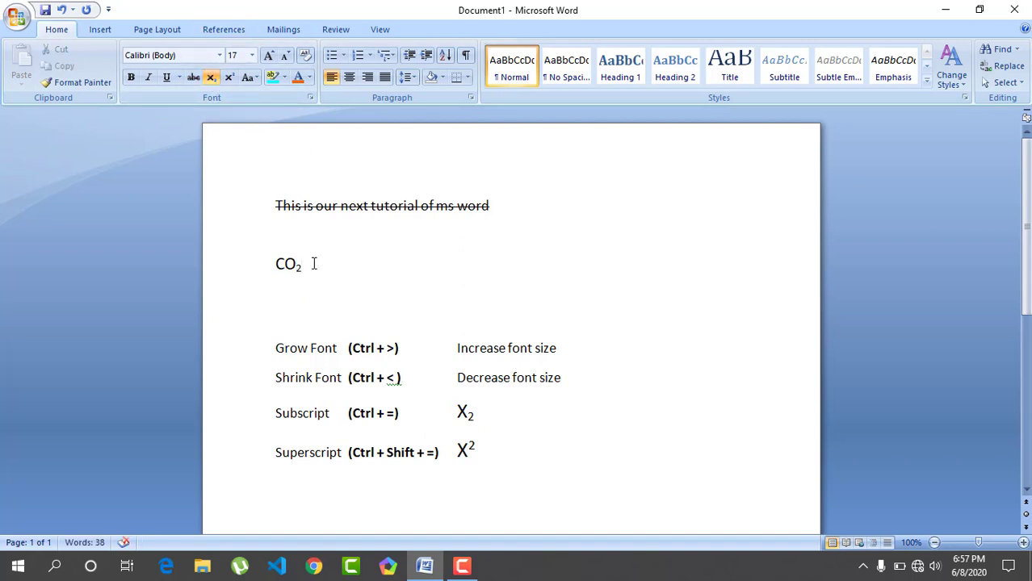
{"action": "key", "text": "ctrl+equal"}
- Add the formula CO3 on a new line below, with the 3 as subscript
{"action": "key", "text": "Return"}
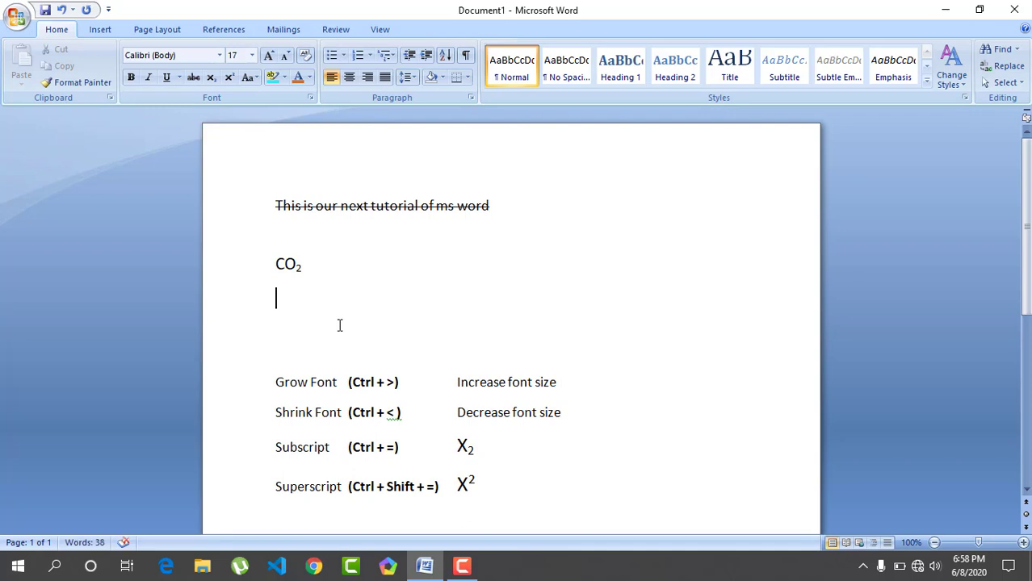
{"action": "type", "text": "Co"}
{"action": "key", "text": "BackSpace"}
{"action": "type", "text": "O"}
{"action": "key", "text": "ctrl+equal"}
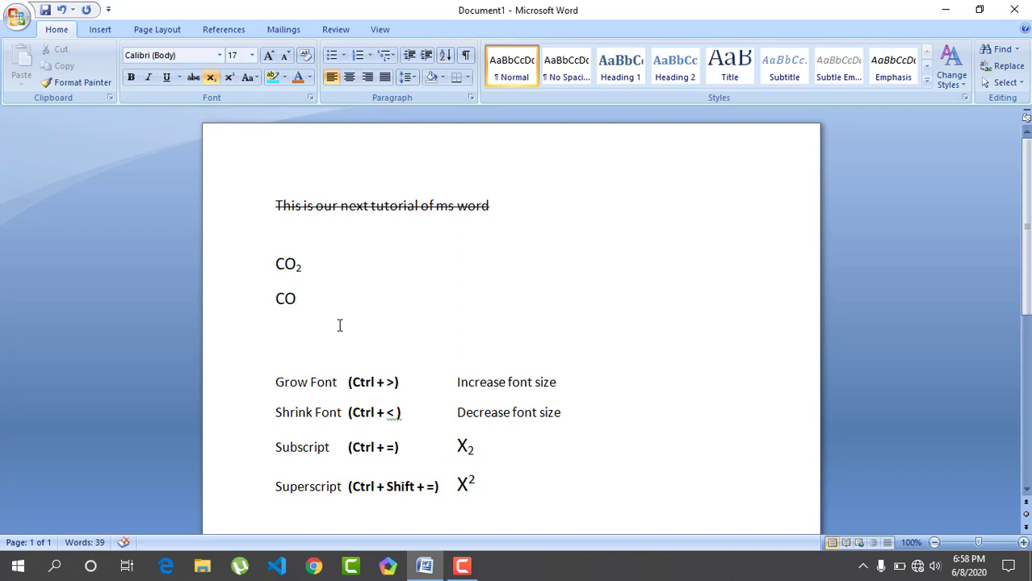
{"action": "type", "text": "3"}
- Write the expression "x + 2ab + b" on a new line below the CO3 formula
{"action": "key", "text": "Return"}
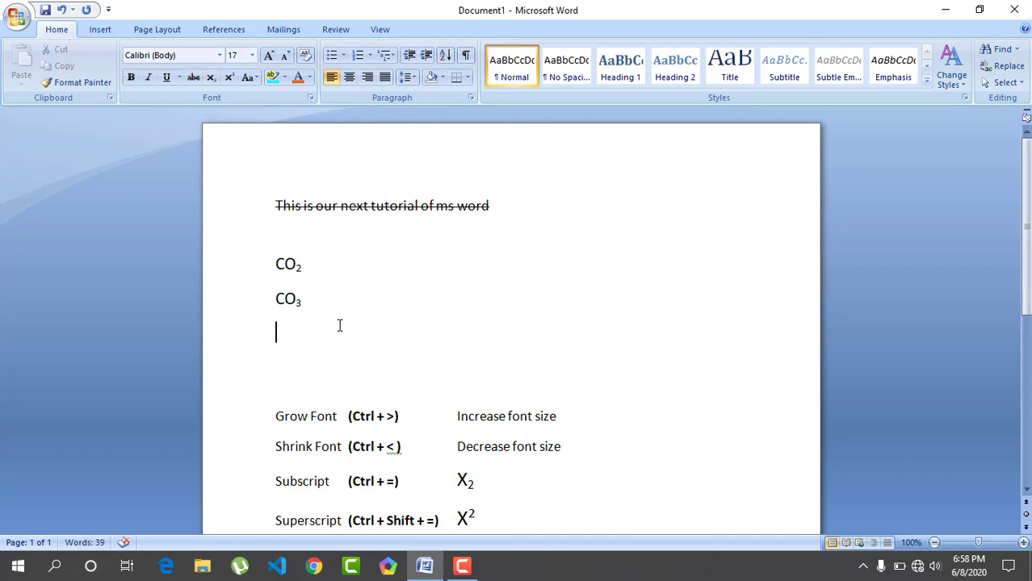
{"action": "type", "text": "x+"}
{"action": "key", "text": "BackSpace"}
{"action": "key", "text": "ctrl+z"}
{"action": "type", "text": "="}
{"action": "key", "text": "BackSpace"}
{"action": "type", "text": "+ 2ab + b"}
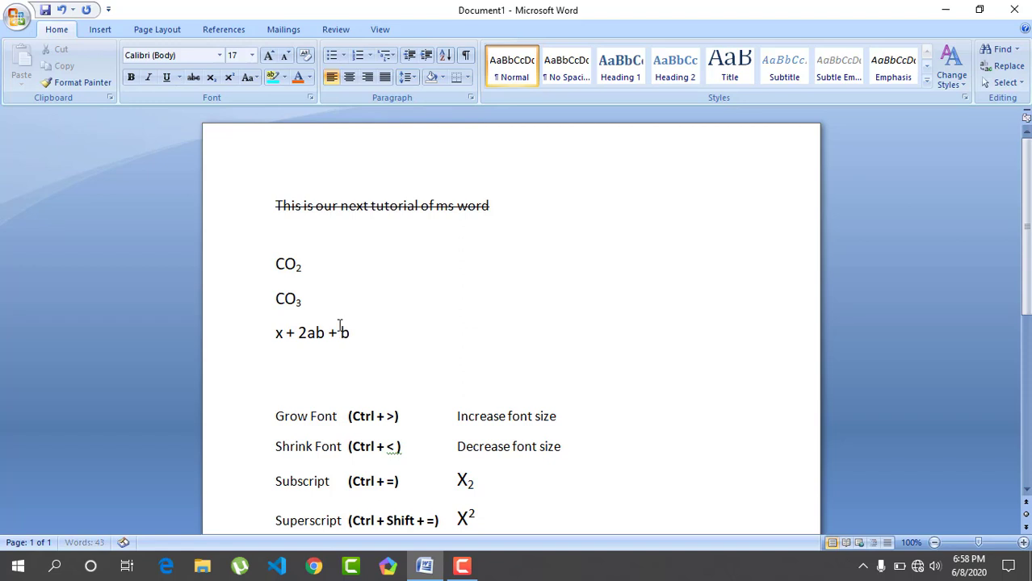
- Rewrite the first term of the expression as X with a superscript 2
{"action": "key", "text": "Left"}
{"action": "key", "text": "Left"}
{"action": "key", "text": "Left"}
{"action": "key", "text": "Left"}
{"action": "key", "text": "Left"}
{"action": "key", "text": "Left"}
{"action": "key", "text": "Left"}
{"action": "key", "text": "Left"}
{"action": "key", "text": "Left"}
{"action": "key", "text": "BackSpace"}
{"action": "type", "text": "X2"}
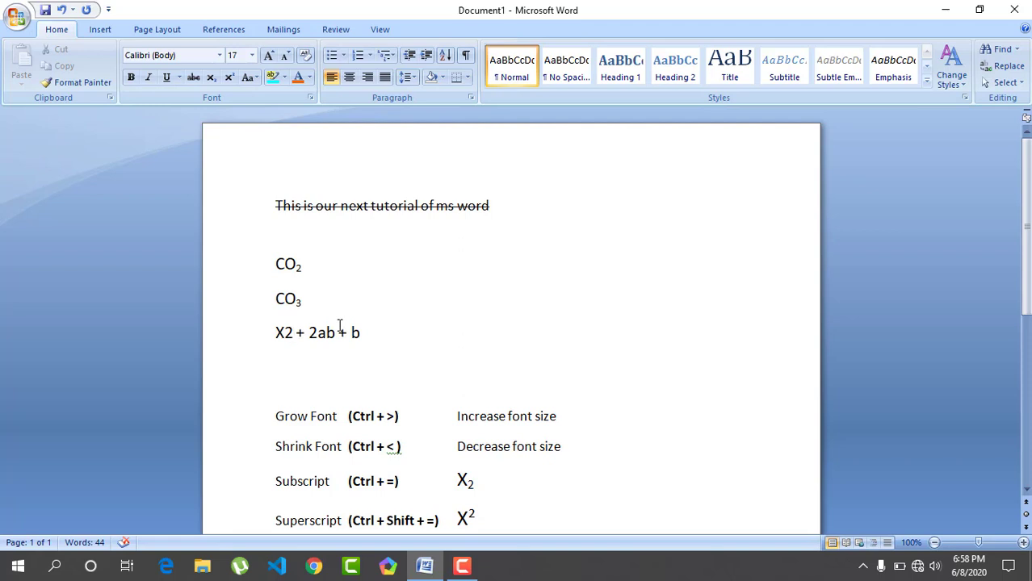
{"action": "key", "text": "BackSpace"}
{"action": "key", "text": "BackSpace"}
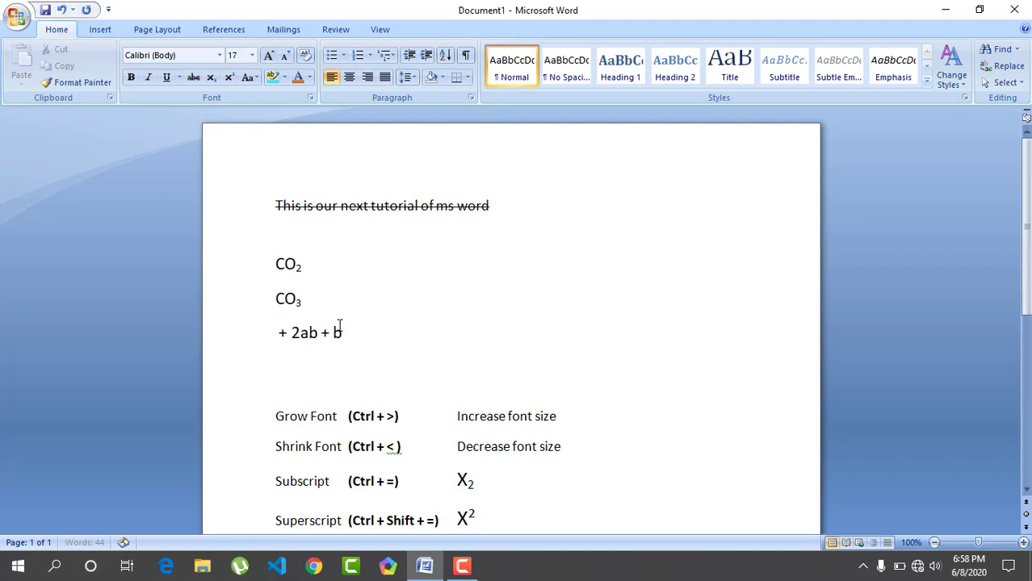
{"action": "type", "text": "x"}
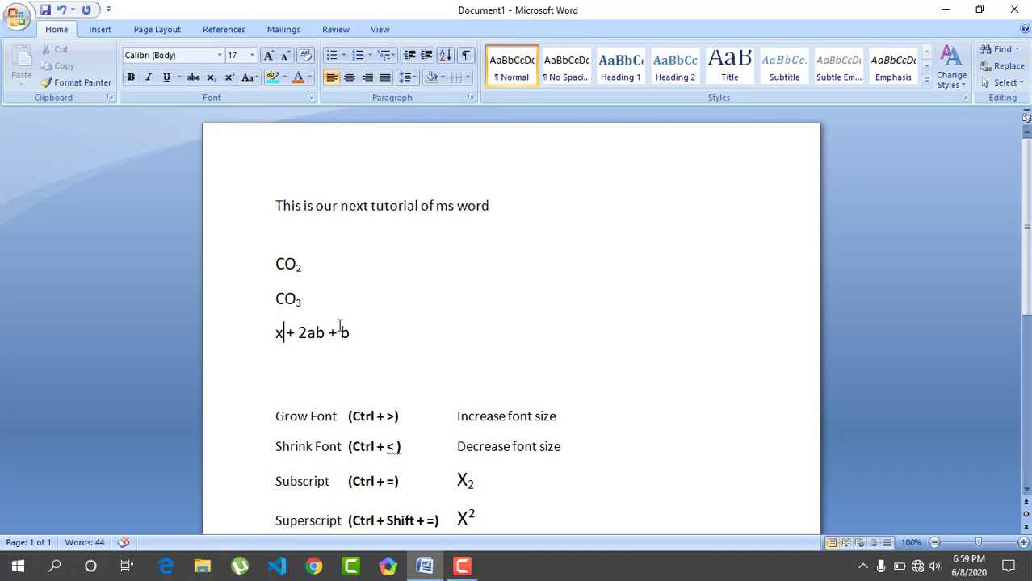
{"action": "left_click", "coordinate": [230, 82]}
{"action": "type", "text": "2"}
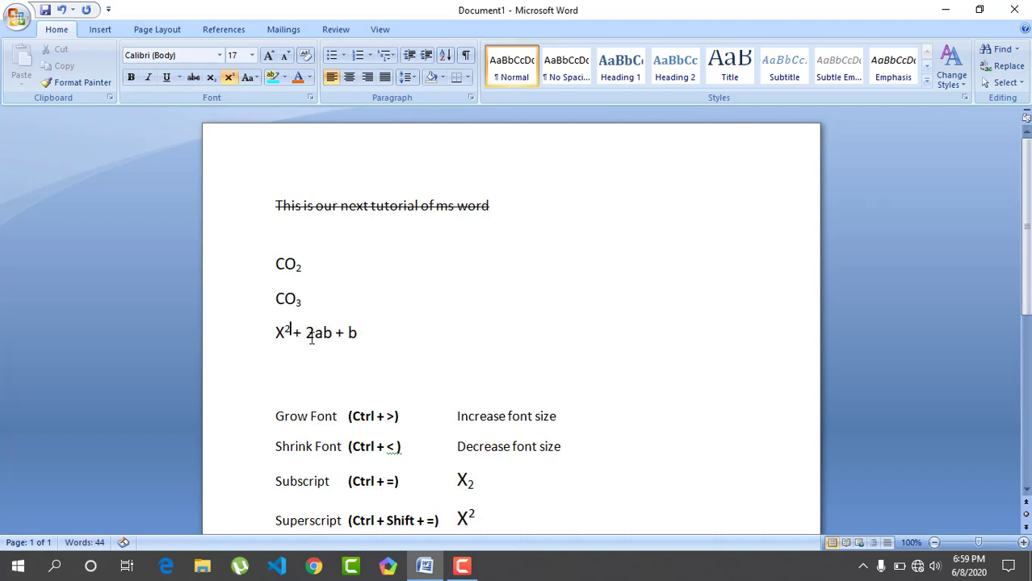
- Add a superscript 2 after the final b of the expression and turn superscript off
{"action": "key", "text": "Right"}
{"action": "key", "text": "Right"}
{"action": "key", "text": "Right"}
{"action": "key", "text": "Right"}
{"action": "key", "text": "Right"}
{"action": "key", "text": "Right"}
{"action": "key", "text": "Right"}
{"action": "key", "text": "Right"}
{"action": "key", "text": "Right"}
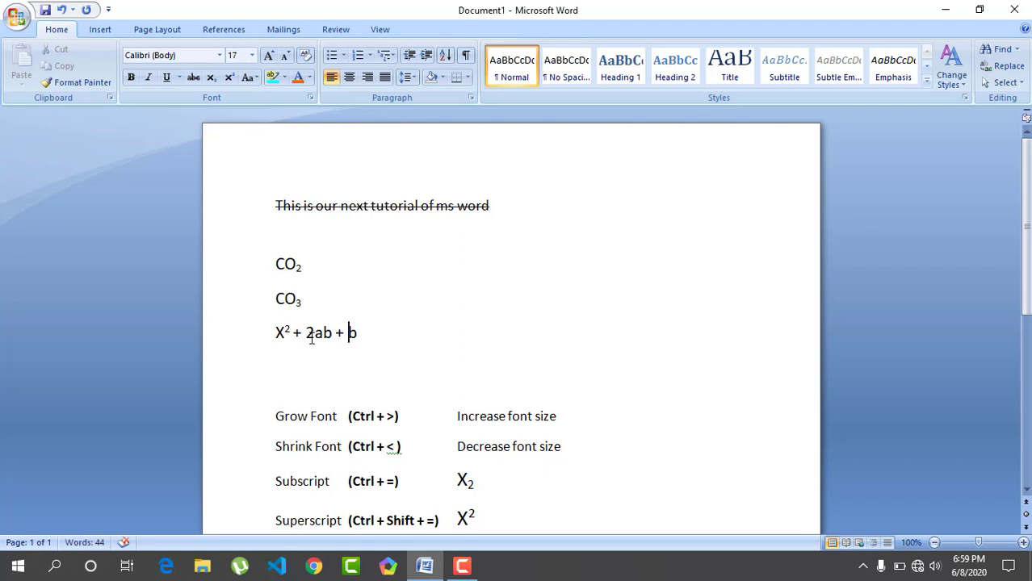
{"action": "key", "text": "ctrl+shift+equal"}
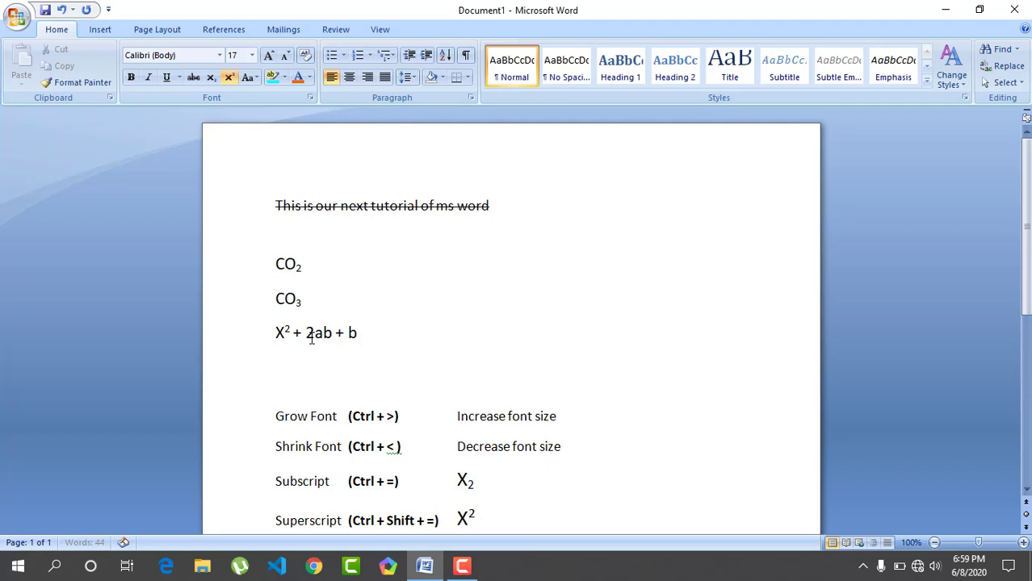
{"action": "type", "text": "2"}
{"action": "left_click", "coordinate": [229, 82]}
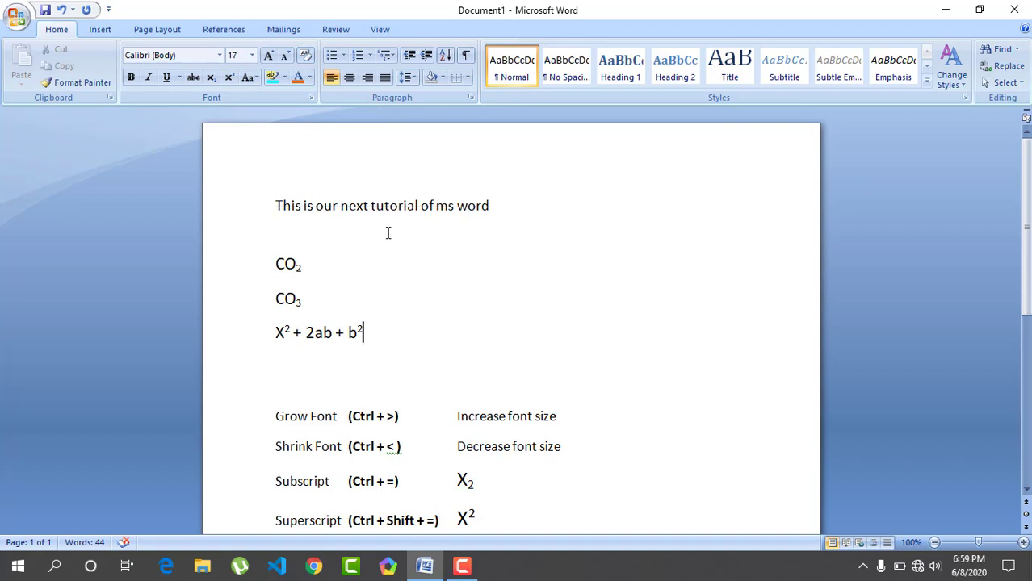
- Insert two new lines below the struck-through sentence and turn off strikethrough for the new text
{"action": "left_click", "coordinate": [529, 212]}
{"action": "key", "text": "Return"}
{"action": "key", "text": "Return"}
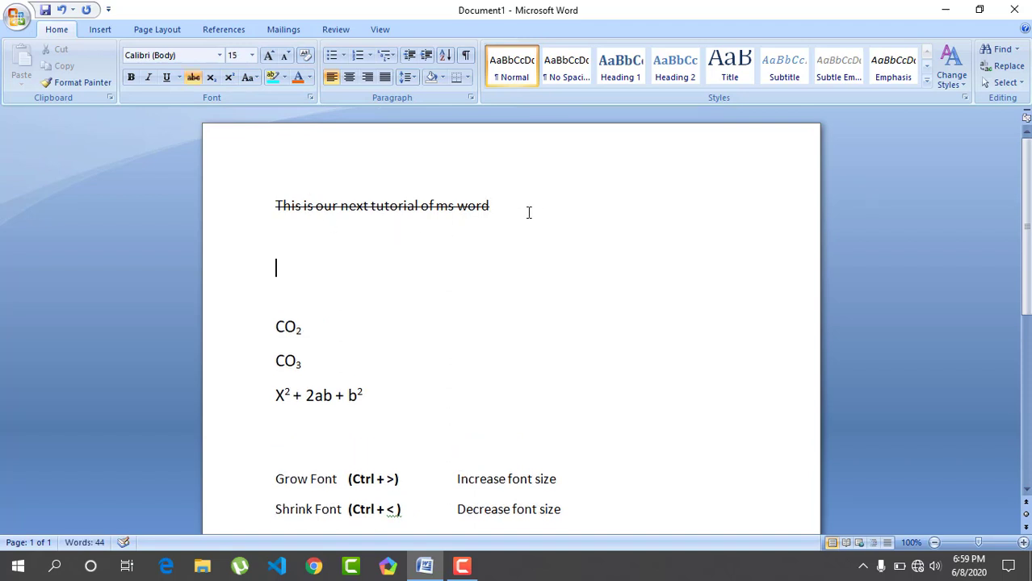
{"action": "type", "text": "T"}
{"action": "key", "text": "BackSpace"}
{"action": "left_click", "coordinate": [193, 78]}
- Write the sentence "This is wonderful place" on the new line
{"action": "type", "text": "This is wond"}
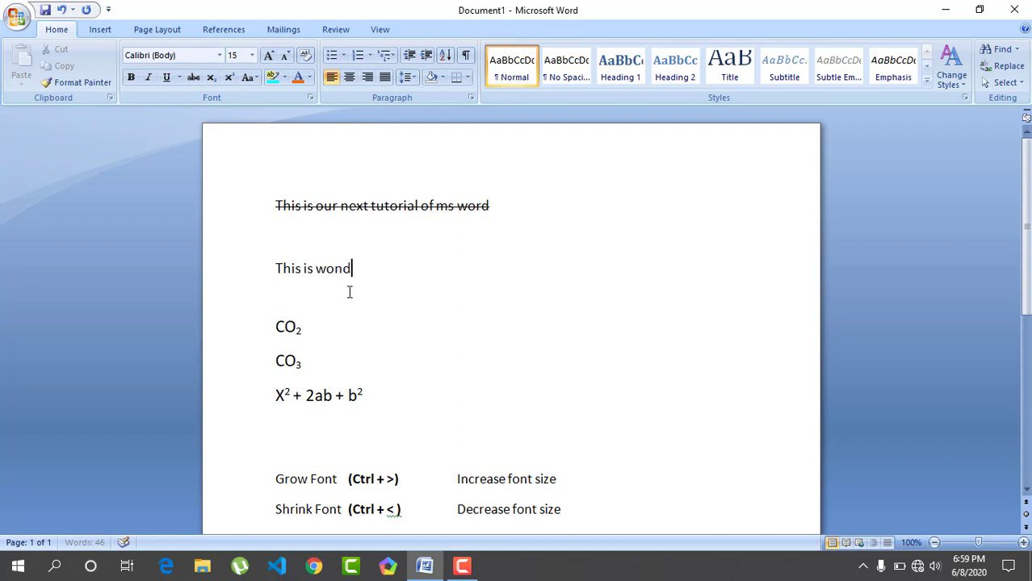
{"action": "type", "text": "er fu"}
{"action": "key", "text": "BackSpace"}
{"action": "key", "text": "BackSpace"}
{"action": "key", "text": "BackSpace"}
{"action": "type", "text": "fula"}
{"action": "key", "text": "BackSpace"}
{"action": "type", "text": "pal"}
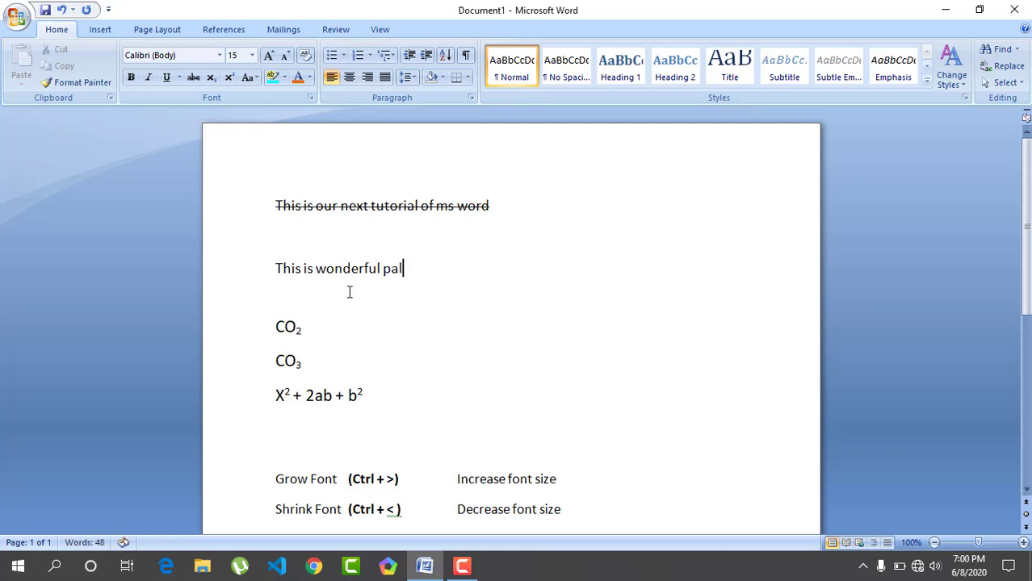
{"action": "key", "text": "BackSpace"}
{"action": "key", "text": "BackSpace"}
{"action": "type", "text": "lace"}
- Copy the sentence "This is wonderful place" and paste it onto the line directly below
{"action": "key", "text": "shift+Left"}
{"action": "key", "text": "shift+Left"}
{"action": "key", "text": "shift+Left"}
{"action": "key", "text": "shift+Left"}
{"action": "key", "text": "shift+Left"}
{"action": "key", "text": "shift+Left"}
{"action": "key", "text": "shift+Left"}
{"action": "key", "text": "shift+Left"}
{"action": "key", "text": "shift+Left"}
{"action": "key", "text": "shift+Left"}
{"action": "key", "text": "shift+Left"}
{"action": "key", "text": "shift+Left"}
{"action": "key", "text": "shift+Left"}
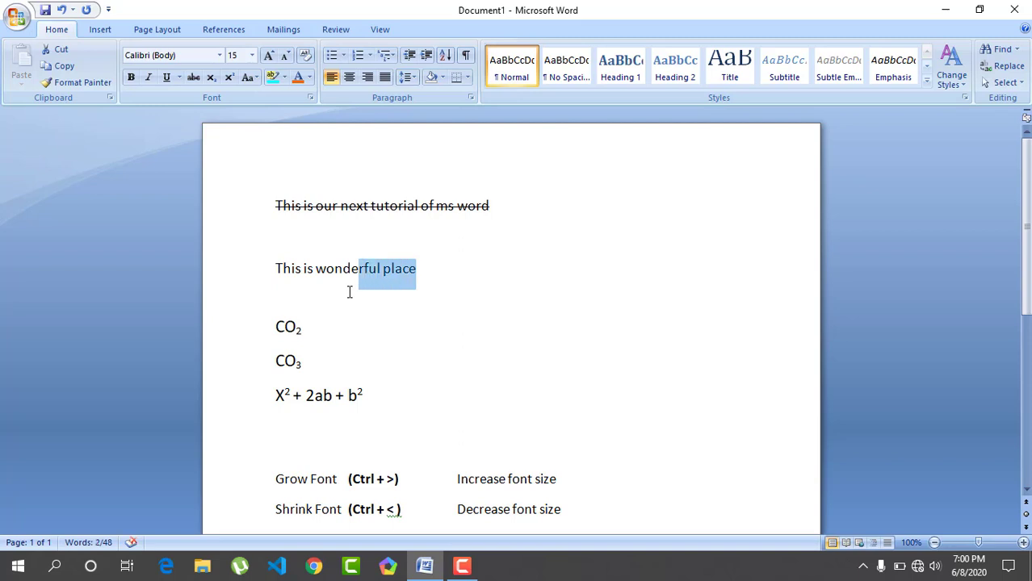
{"action": "key", "text": "shift+Left"}
{"action": "key", "text": "shift+Left"}
{"action": "key", "text": "shift+Left"}
{"action": "key", "text": "shift+Left"}
{"action": "key", "text": "shift+Left"}
{"action": "key", "text": "shift+Left"}
{"action": "key", "text": "shift+Left"}
{"action": "key", "text": "shift+Left"}
{"action": "key", "text": "shift+Left"}
{"action": "key", "text": "shift+Left"}
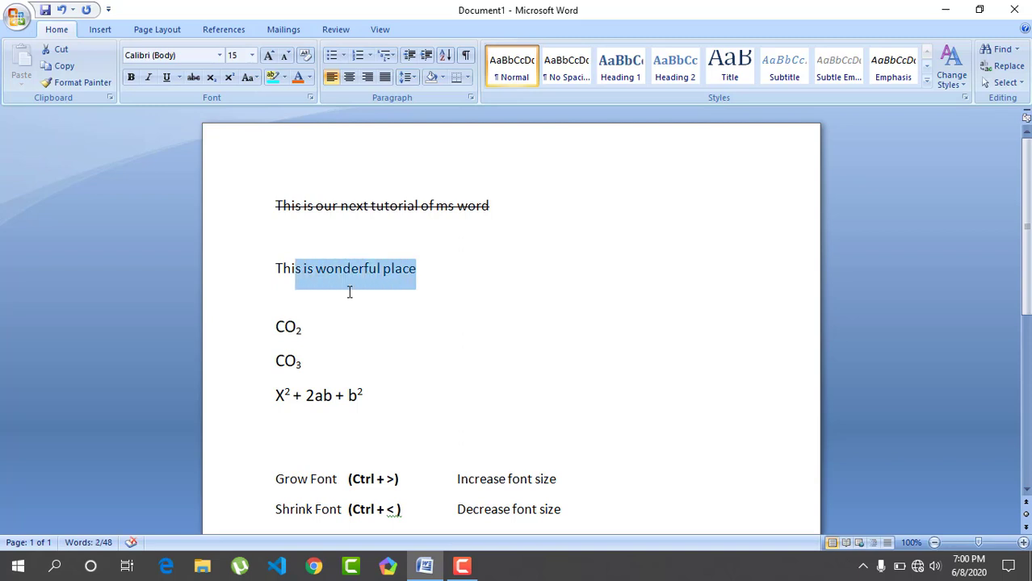
{"action": "key", "text": "ctrl+c"}
{"action": "key", "text": "Down"}
{"action": "key", "text": "Down"}
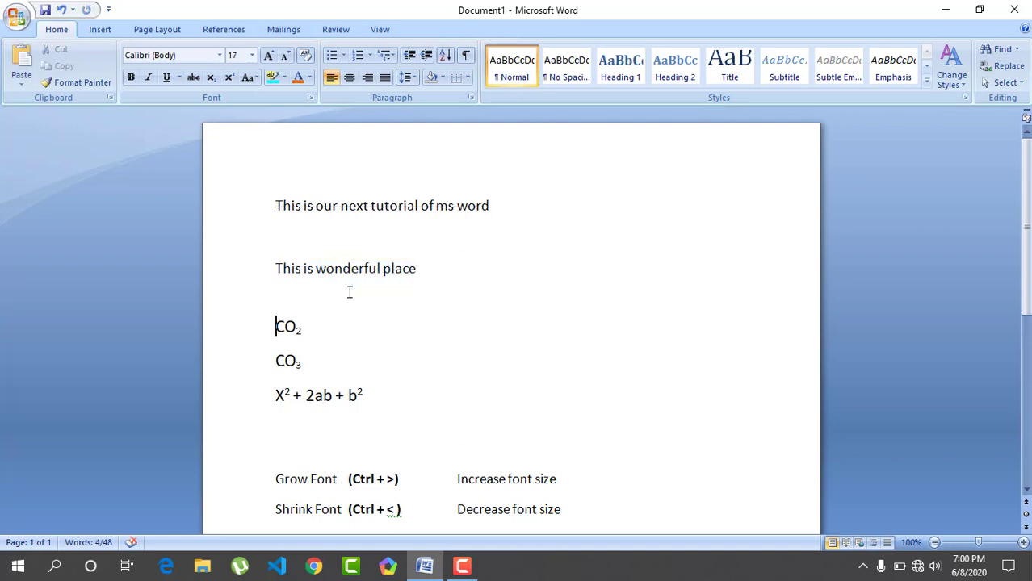
{"action": "key", "text": "ctrl+v"}
{"action": "key", "text": "Return"}
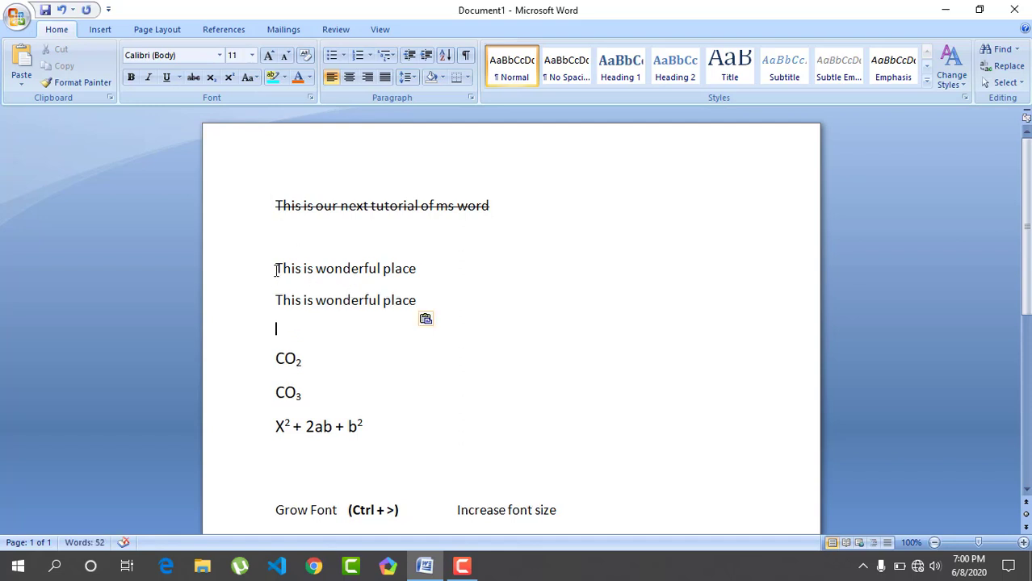
{"action": "left_click_drag", "start_coordinate": [276, 270], "coordinate": [422, 275]}
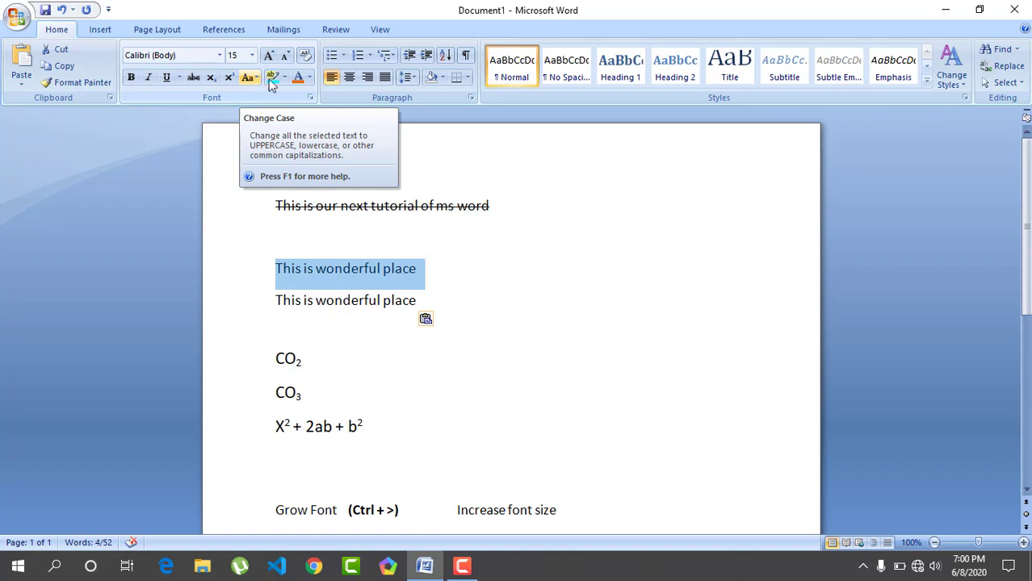
{"action": "left_click", "coordinate": [418, 270]}
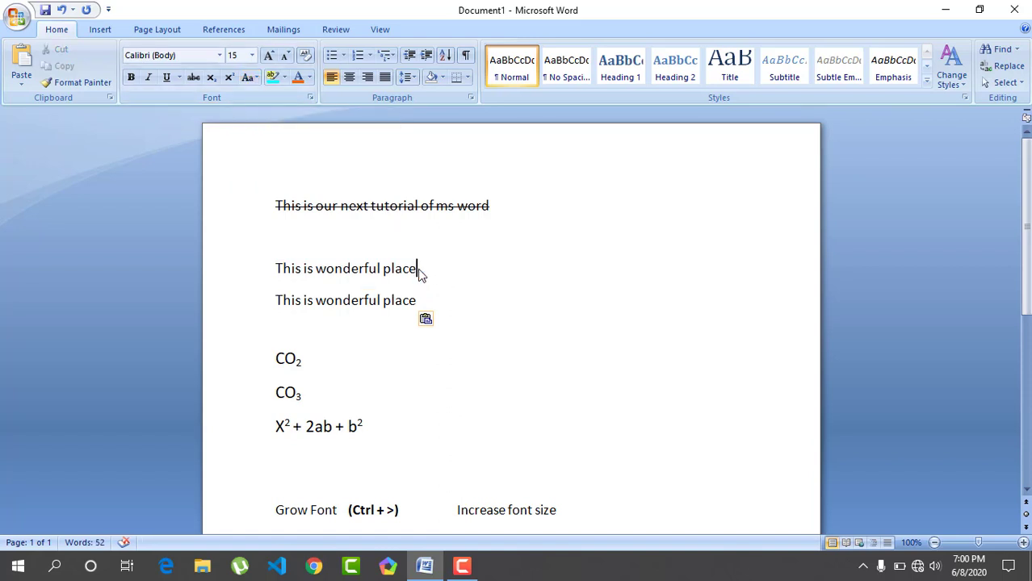
{"action": "left_click", "coordinate": [251, 81]}
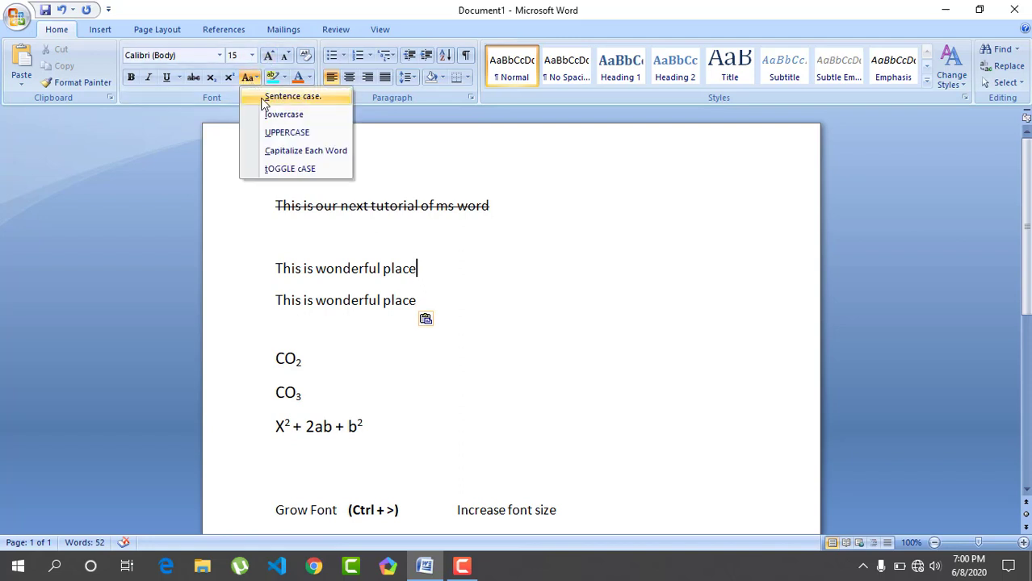
- Continue the first "This is wonderful place" line with a full stop and the words "Which is suitable"
{"action": "left_click", "coordinate": [423, 268]}
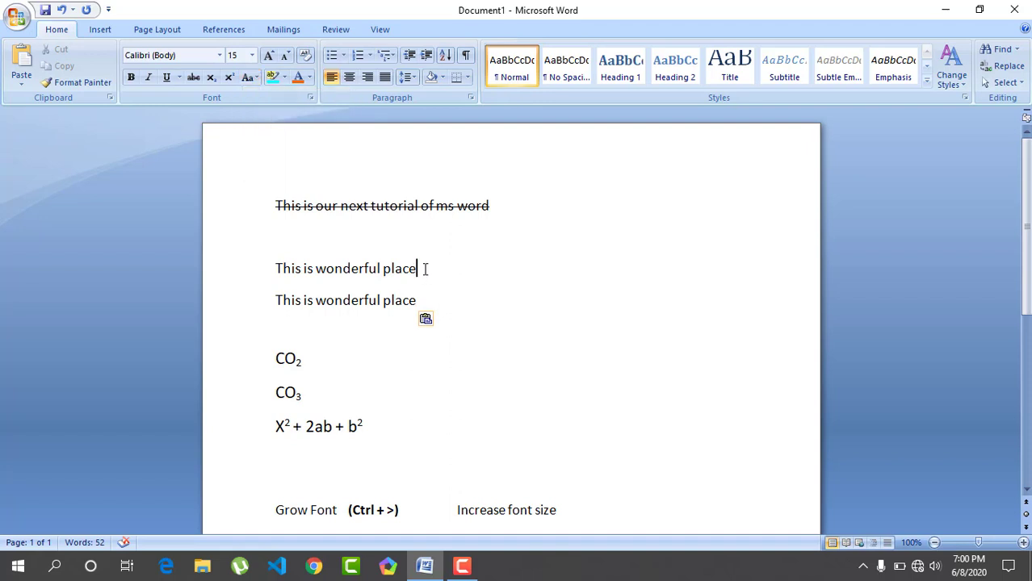
{"action": "type", "text": "."}
{"action": "type", "text": "Tha"}
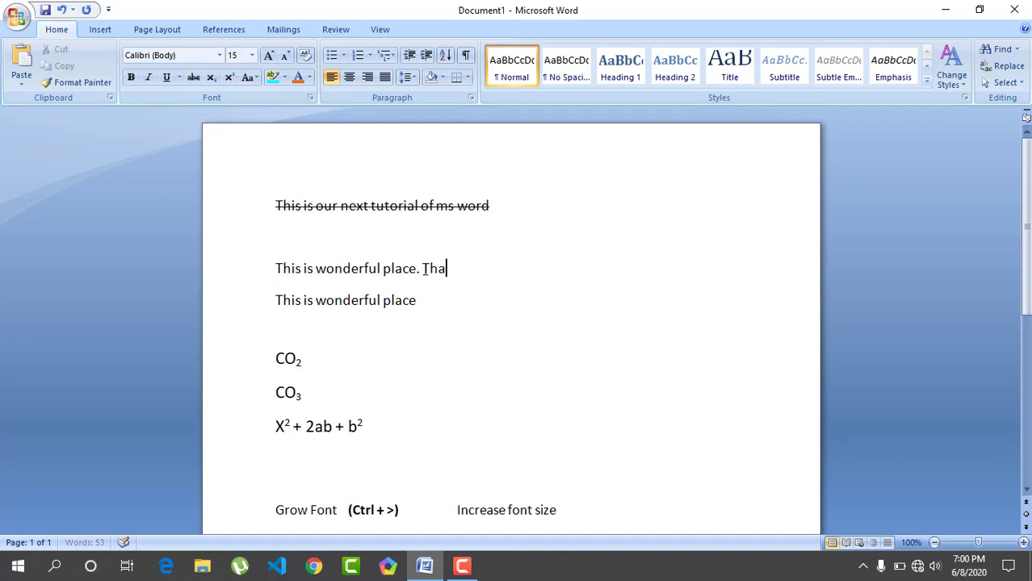
{"action": "key", "text": "BackSpace"}
{"action": "key", "text": "BackSpace"}
{"action": "key", "text": "BackSpace"}
{"action": "type", "text": "Which"}
{"action": "key", "text": "BackSpace"}
{"action": "key", "text": "BackSpace"}
{"action": "key", "text": "BackSpace"}
{"action": "key", "text": "BackSpace"}
{"action": "key", "text": "BackSpace"}
{"action": "type", "text": "which is"}
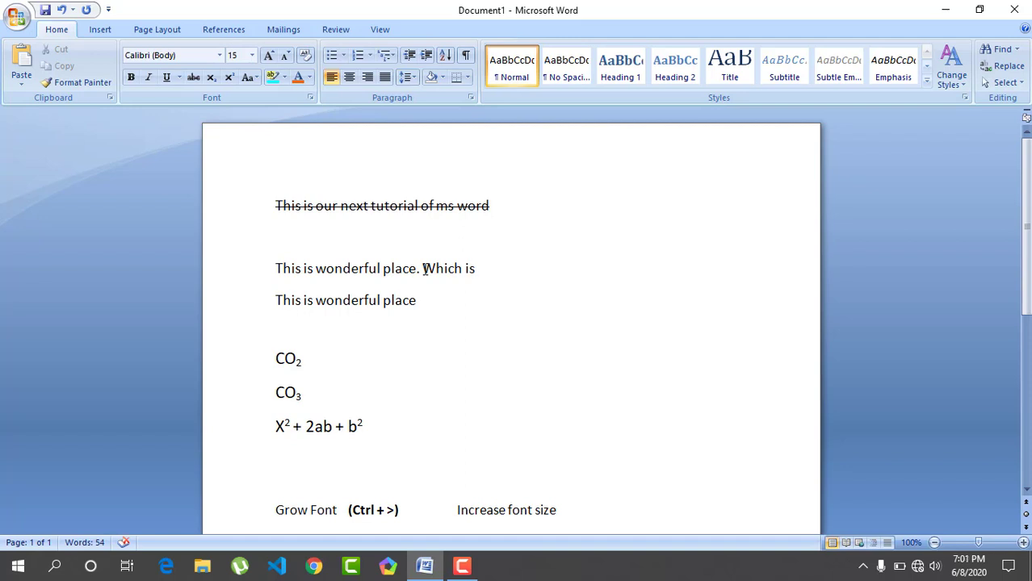
{"action": "mouse_move", "coordinate": [428, 279]}
{"action": "type", "text": "suitable"}
- Replace the word "Which" with "This" at the start of the second sentence, leaving a single space before "is"
{"action": "key", "text": "Left"}
{"action": "key", "text": "Left"}
{"action": "key", "text": "Left"}
{"action": "key", "text": "Left"}
{"action": "key", "text": "Left"}
{"action": "key", "text": "Left"}
{"action": "key", "text": "Left"}
{"action": "key", "text": "Left"}
{"action": "key", "text": "Left"}
{"action": "key", "text": "Left"}
{"action": "key", "text": "Left"}
{"action": "key", "text": "Left"}
{"action": "key", "text": "BackSpace"}
{"action": "key", "text": "BackSpace"}
{"action": "key", "text": "BackSpace"}
{"action": "key", "text": "BackSpace"}
{"action": "key", "text": "BackSpace"}
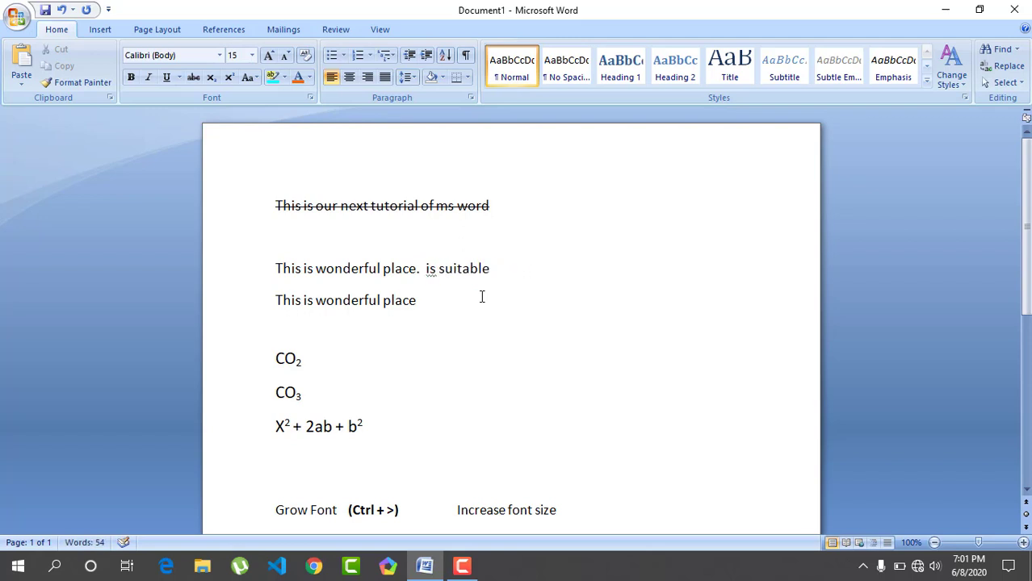
{"action": "type", "text": "this"}
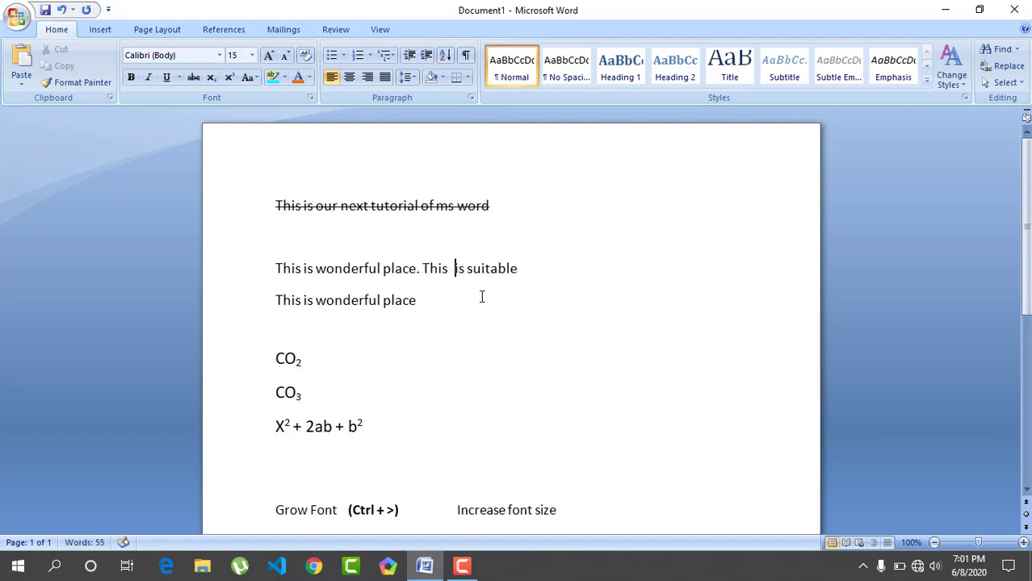
{"action": "key", "text": "BackSpace"}
- Complete the second sentence by adding "for visitor" after "suitable"
{"action": "key", "text": "ctrl+End"}
{"action": "key", "text": "Up"}
{"action": "key", "text": "Up"}
{"action": "key", "text": "Up"}
{"action": "key", "text": "Up"}
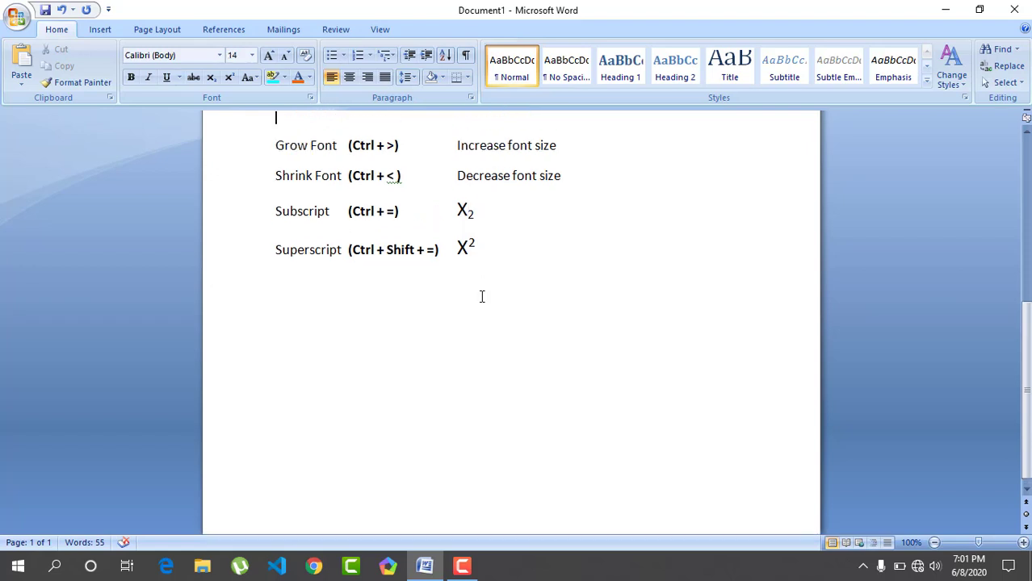
{"action": "key", "text": "Up"}
{"action": "key", "text": "Up"}
{"action": "key", "text": "Up"}
{"action": "key", "text": "Up"}
{"action": "key", "text": "End"}
{"action": "key", "text": "Up"}
{"action": "key", "text": "Up"}
{"action": "key", "text": "End"}
{"action": "type", "text": "v"}
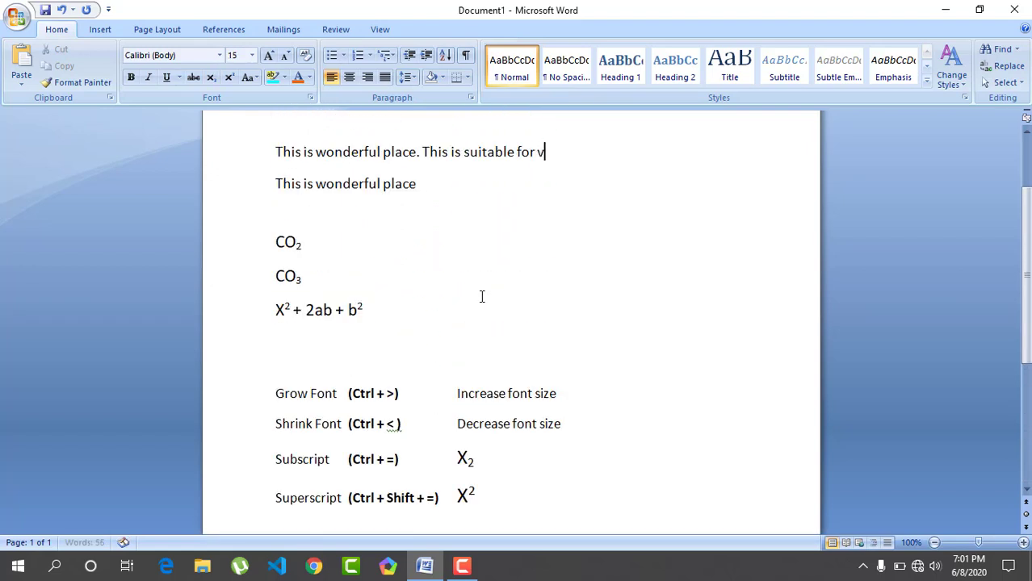
{"action": "type", "text": "isitor"}
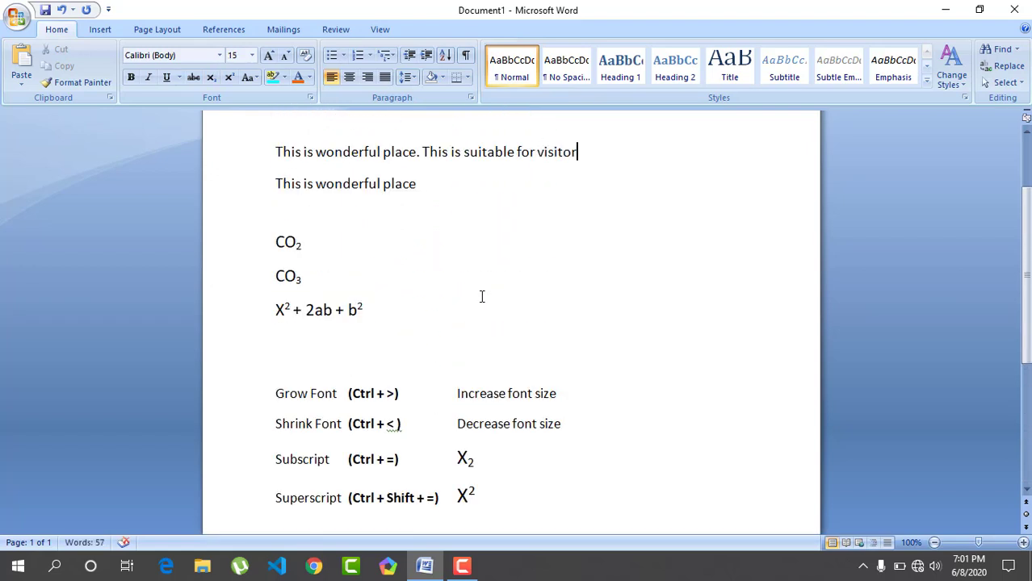
{"action": "key", "text": "Down"}
{"action": "key", "text": "shift+Left"}
{"action": "key", "text": "shift+Left"}
{"action": "key", "text": "shift+Left"}
{"action": "key", "text": "shift+Left"}
{"action": "key", "text": "shift+Left"}
{"action": "key", "text": "shift+Left"}
{"action": "key", "text": "shift+Left"}
{"action": "key", "text": "shift+Left"}
{"action": "key", "text": "shift+Left"}
{"action": "key", "text": "shift+Left"}
{"action": "key", "text": "shift+Left"}
{"action": "key", "text": "shift+Left"}
{"action": "key", "text": "shift+Left"}
{"action": "key", "text": "shift+Left"}
{"action": "key", "text": "shift+Left"}
{"action": "key", "text": "shift+Left"}
{"action": "key", "text": "shift+Left"}
{"action": "key", "text": "shift+Left"}
{"action": "key", "text": "shift+Left"}
{"action": "key", "text": "shift+Left"}
{"action": "key", "text": "shift+Left"}
{"action": "key", "text": "shift+Left"}
{"action": "key", "text": "shift+Left"}
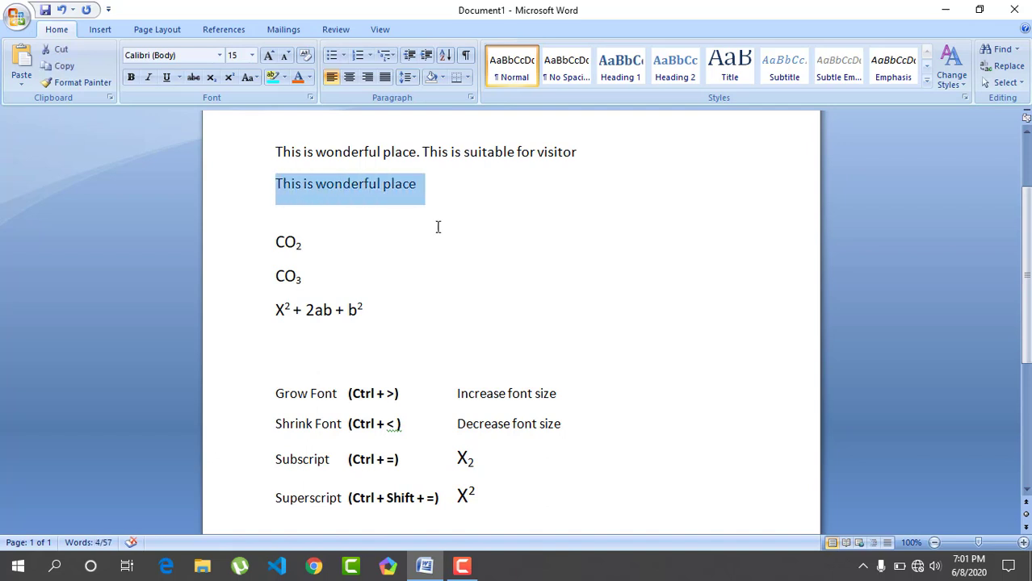
{"action": "left_click", "coordinate": [255, 77]}
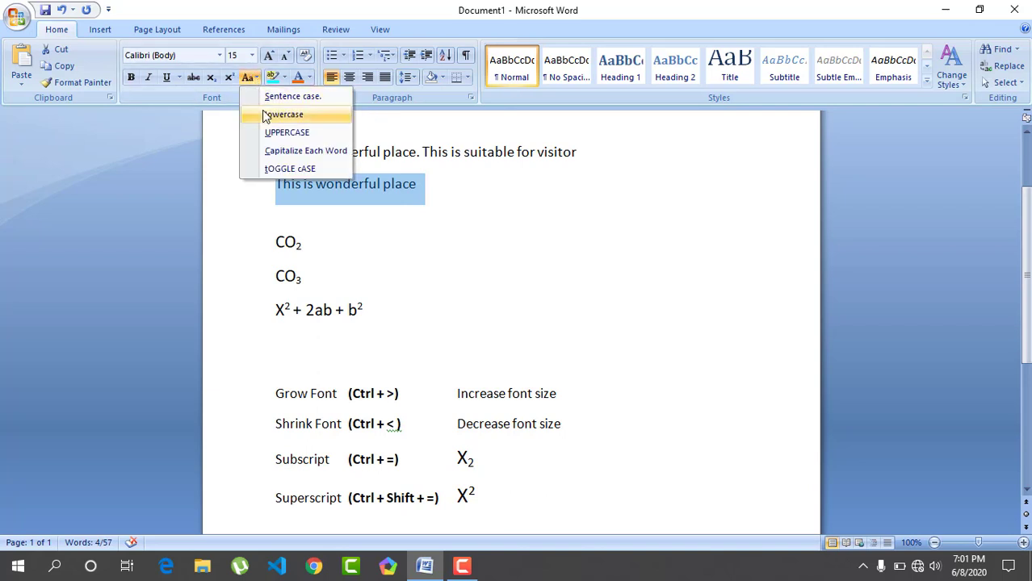
{"action": "key", "text": "Escape"}
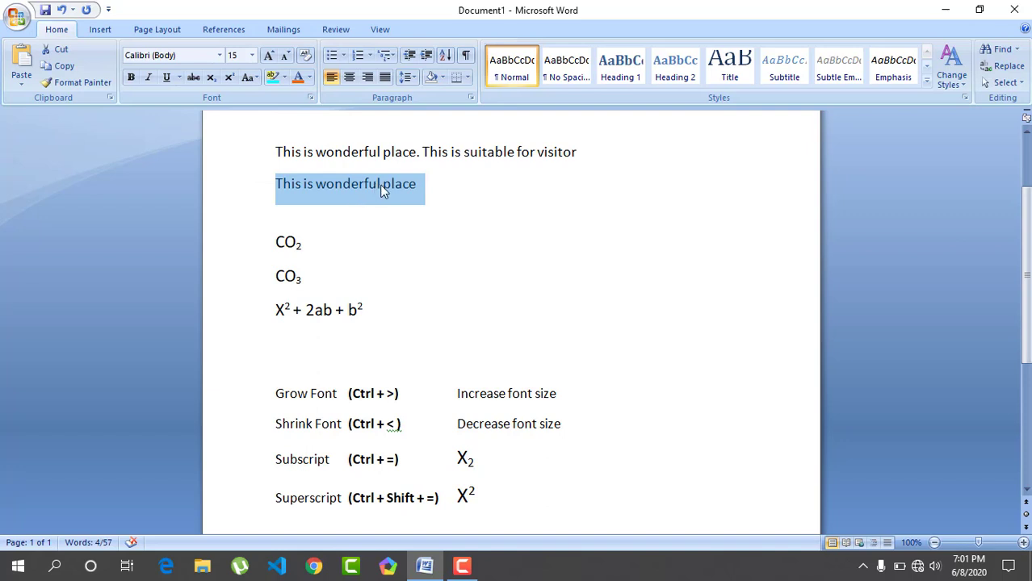
- Capitalize the P of "place" in the line "This is wonderful place" and convert that whole line to lowercase
{"action": "left_click", "coordinate": [384, 186]}
{"action": "key", "text": "Delete"}
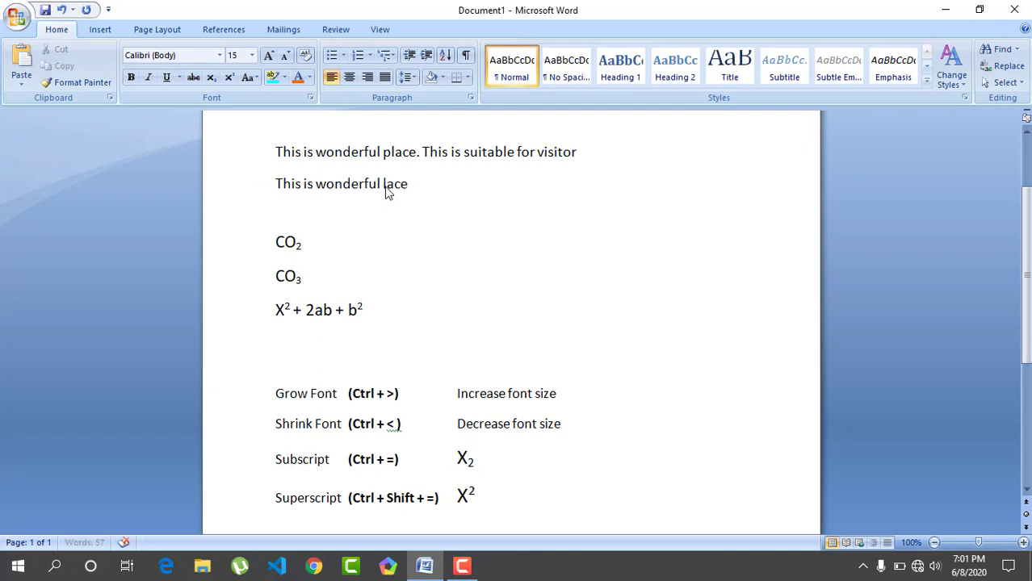
{"action": "type", "text": "P"}
{"action": "left_click_drag", "start_coordinate": [419, 186], "coordinate": [269, 184]}
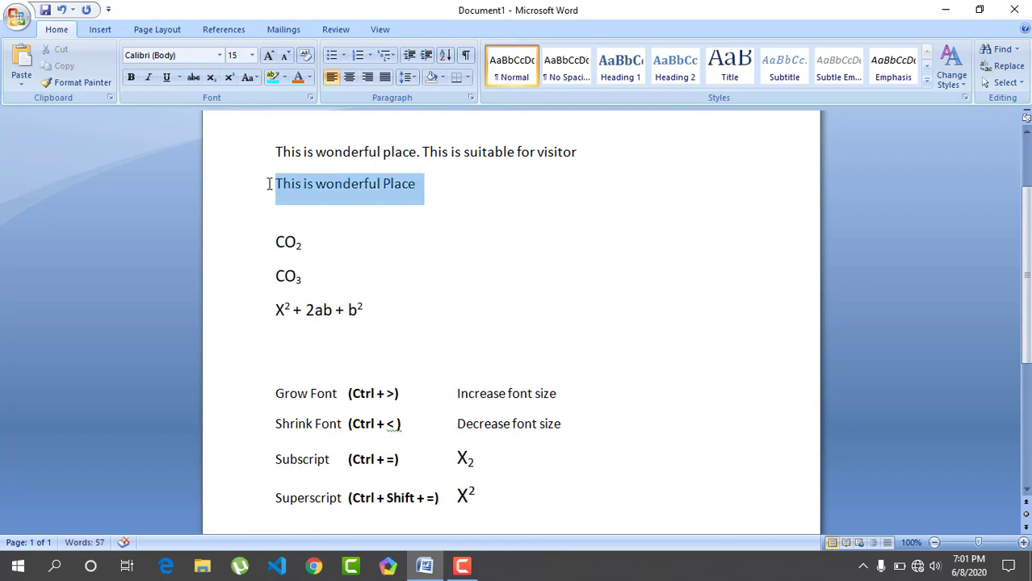
{"action": "left_click", "coordinate": [255, 79]}
{"action": "left_click", "coordinate": [268, 120]}
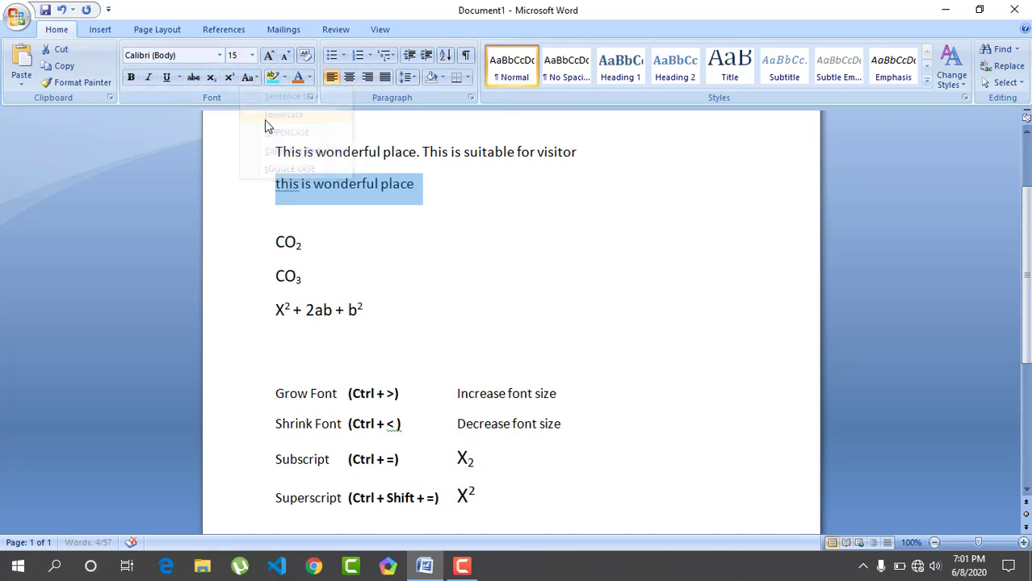
- Paste a copy of the lowercase sentence onto the line below it and convert the copy to UPPERCASE
{"action": "left_click", "coordinate": [538, 211]}
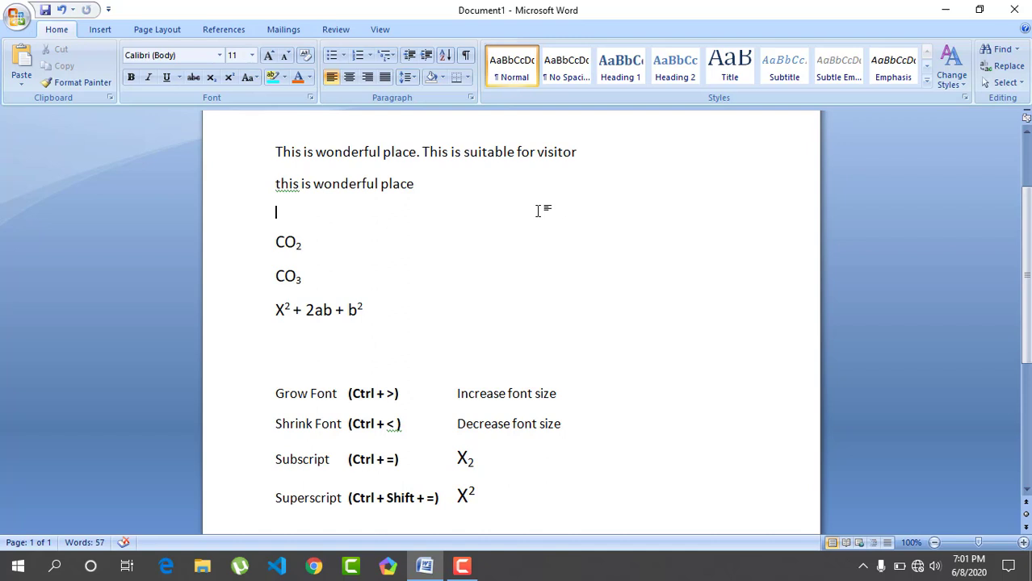
{"action": "key", "text": "ctrl+v"}
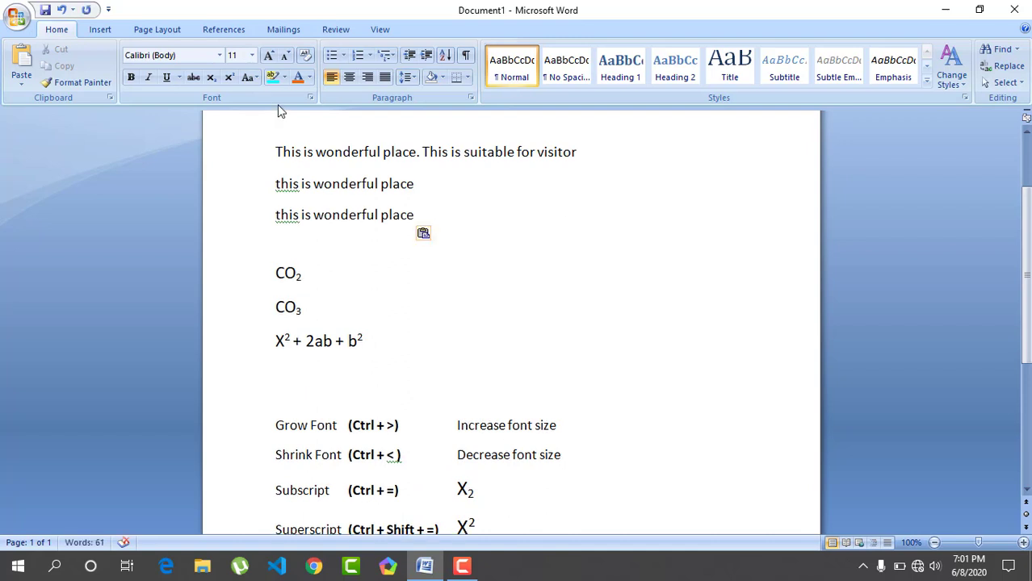
{"action": "left_click_drag", "start_coordinate": [419, 211], "coordinate": [268, 214]}
{"action": "key", "text": "ctrl+c"}
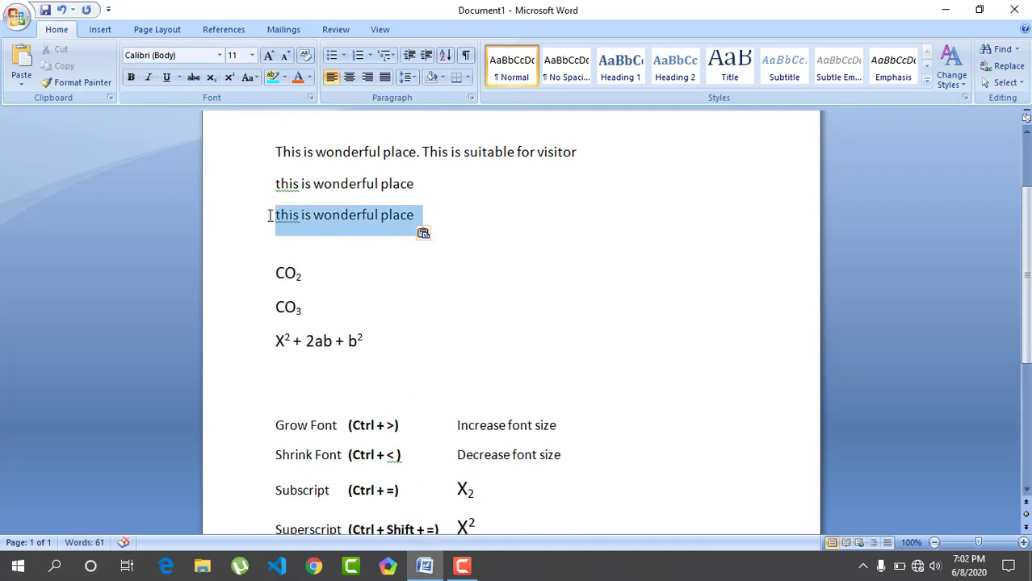
{"action": "left_click", "coordinate": [256, 76]}
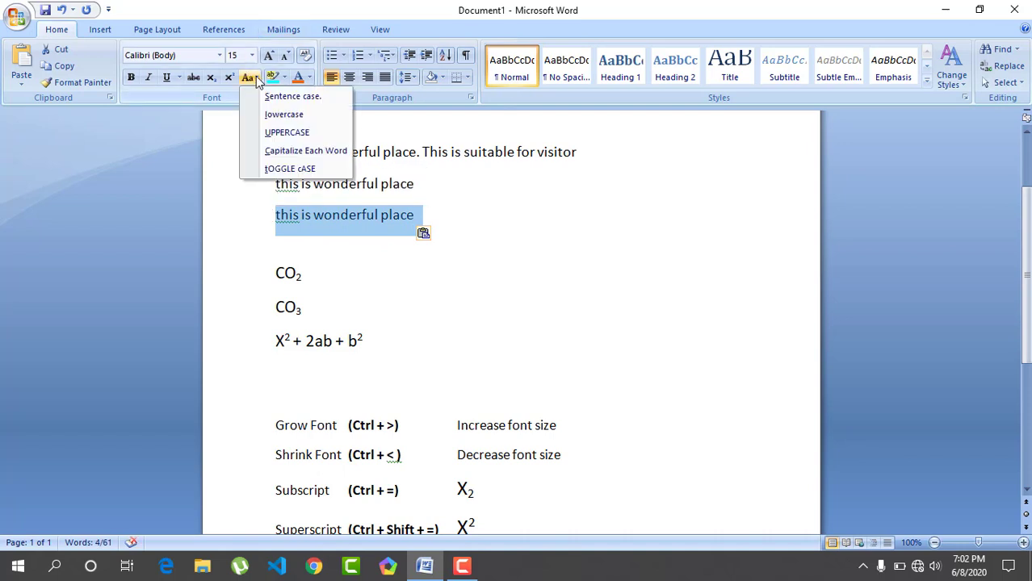
{"action": "left_click", "coordinate": [275, 134]}
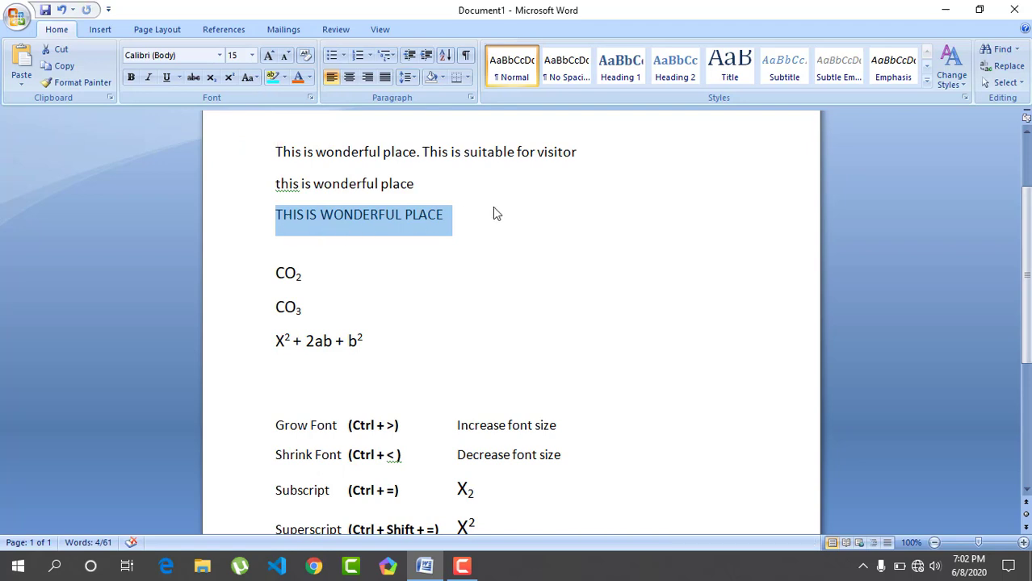
- Paste another lowercase copy of the sentence below the uppercase line and apply Capitalize Each Word to it
{"action": "left_click", "coordinate": [465, 220]}
{"action": "key", "text": "Return"}
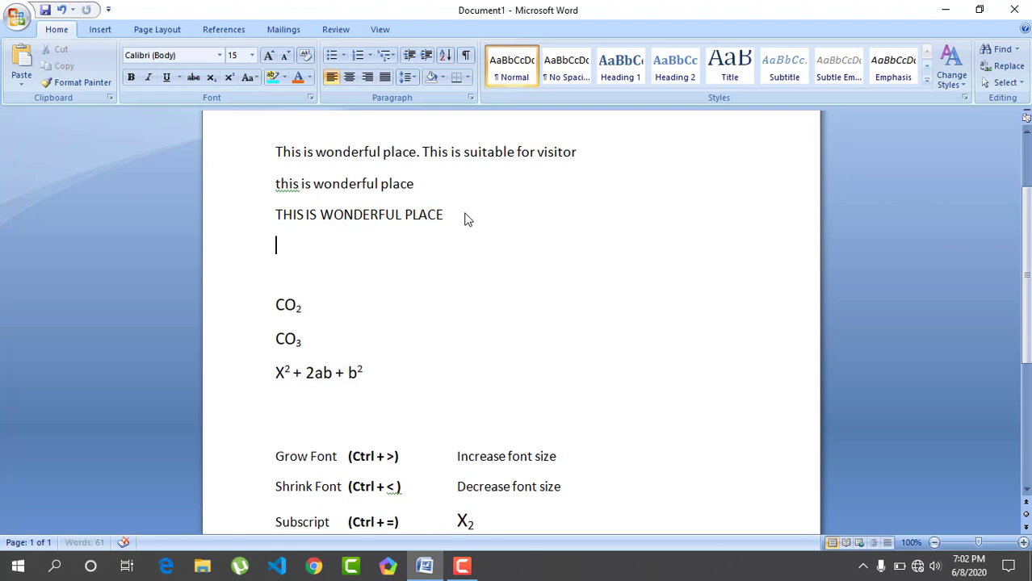
{"action": "key", "text": "ctrl+v"}
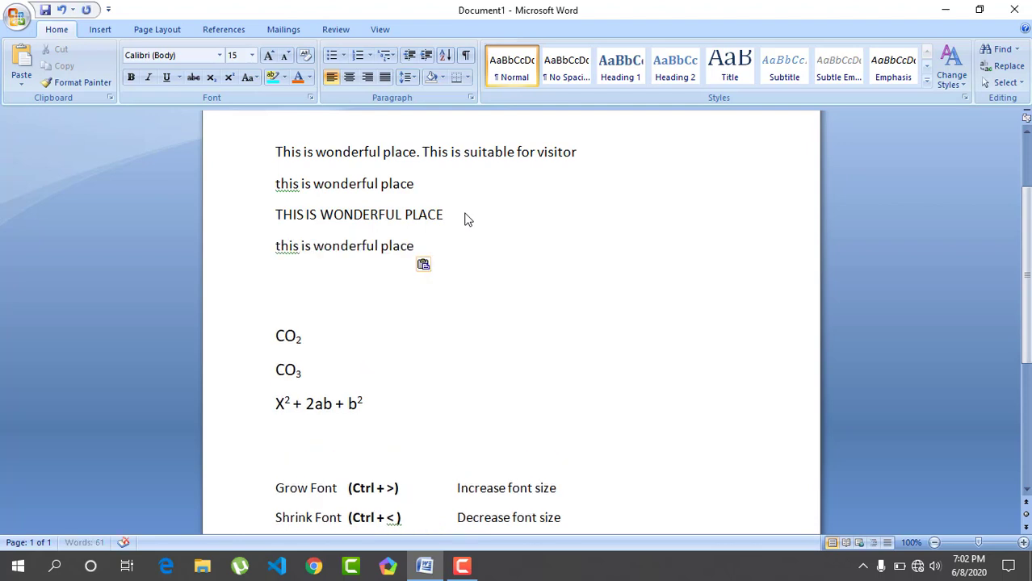
{"action": "left_click", "coordinate": [248, 80]}
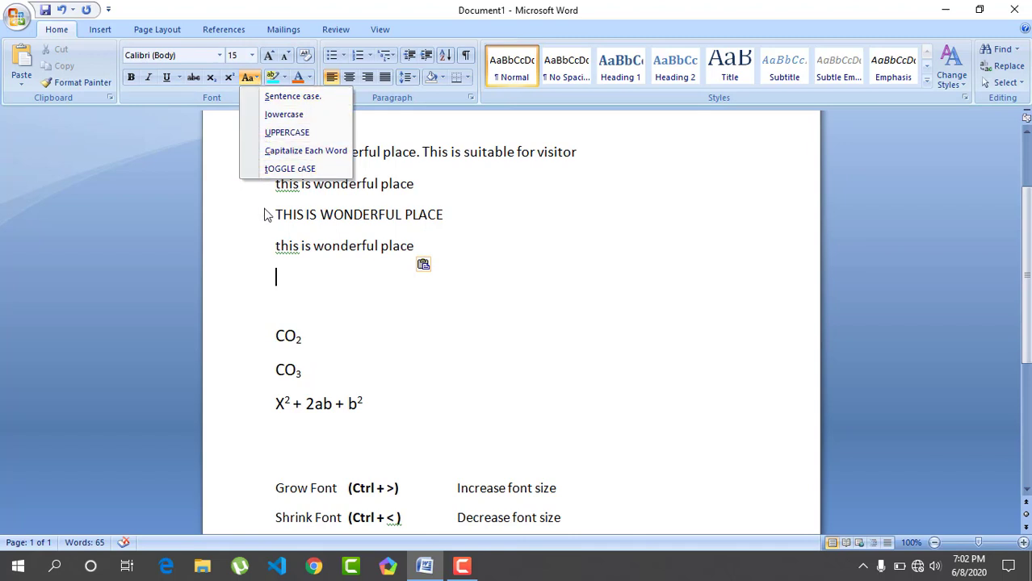
{"action": "left_click", "coordinate": [272, 250]}
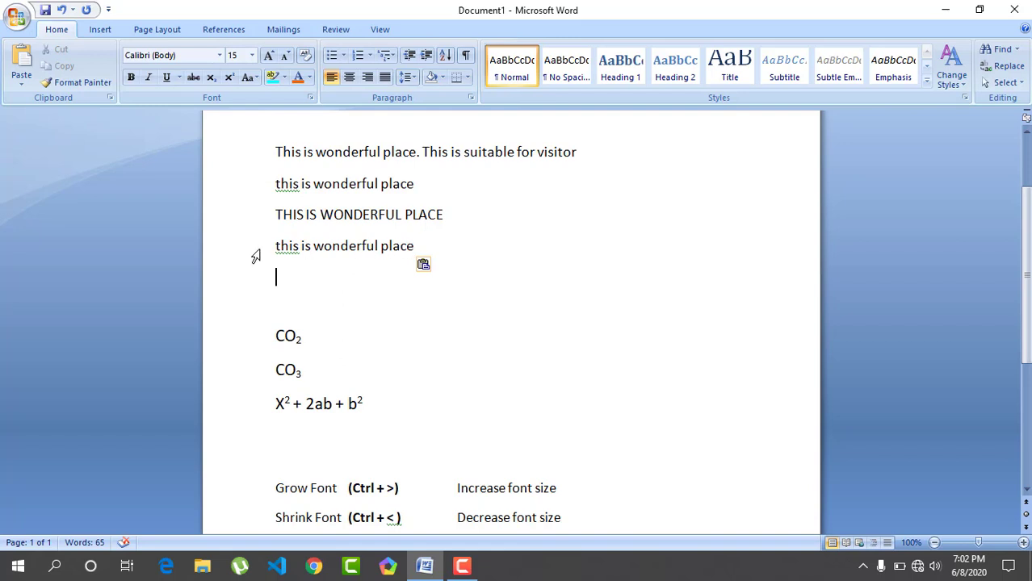
{"action": "left_click_drag", "start_coordinate": [275, 249], "coordinate": [422, 262]}
{"action": "key", "text": "ctrl+c"}
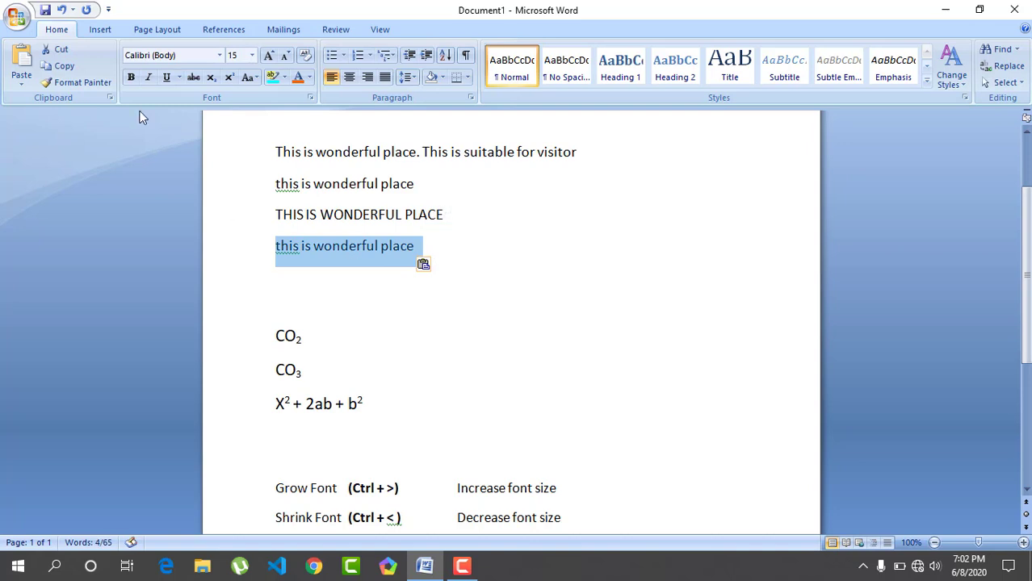
{"action": "left_click", "coordinate": [258, 79]}
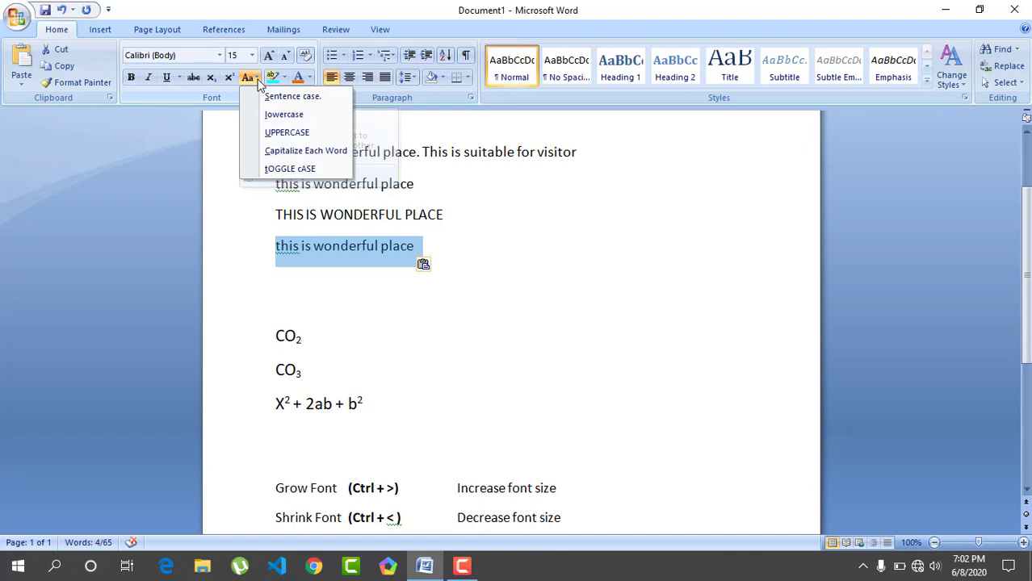
{"action": "left_click", "coordinate": [267, 158]}
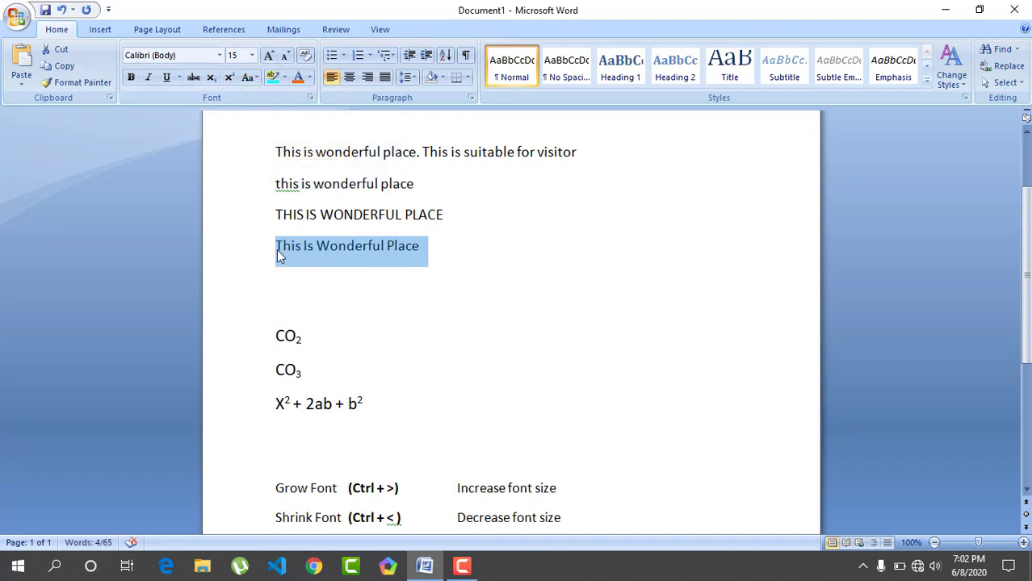
- Paste one more copy of the sentence on a new line below and edit it to read "This is wonderful Place"
{"action": "left_click", "coordinate": [430, 254]}
{"action": "key", "text": "Return"}
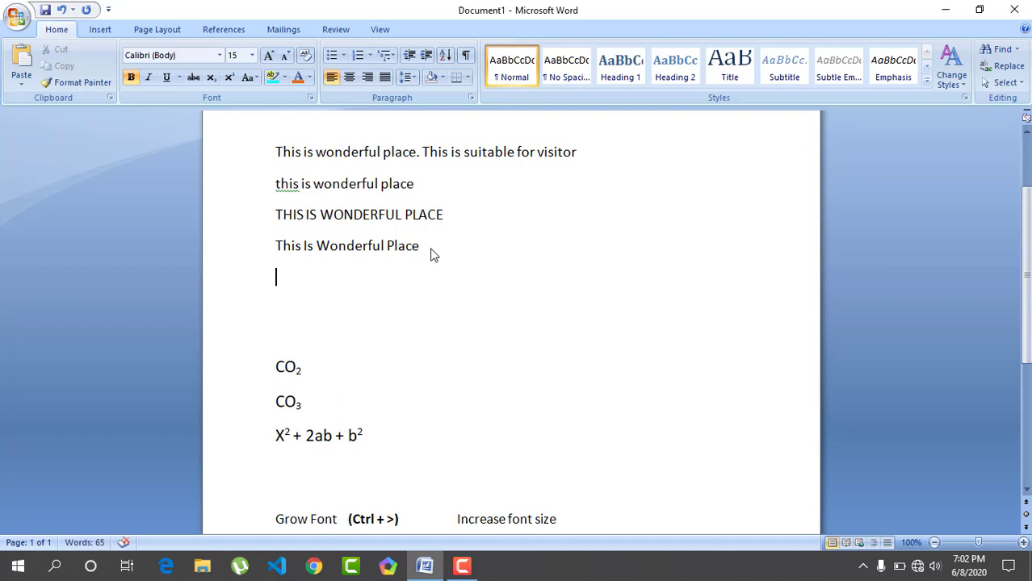
{"action": "key", "text": "ctrl+v"}
{"action": "key", "text": "Up"}
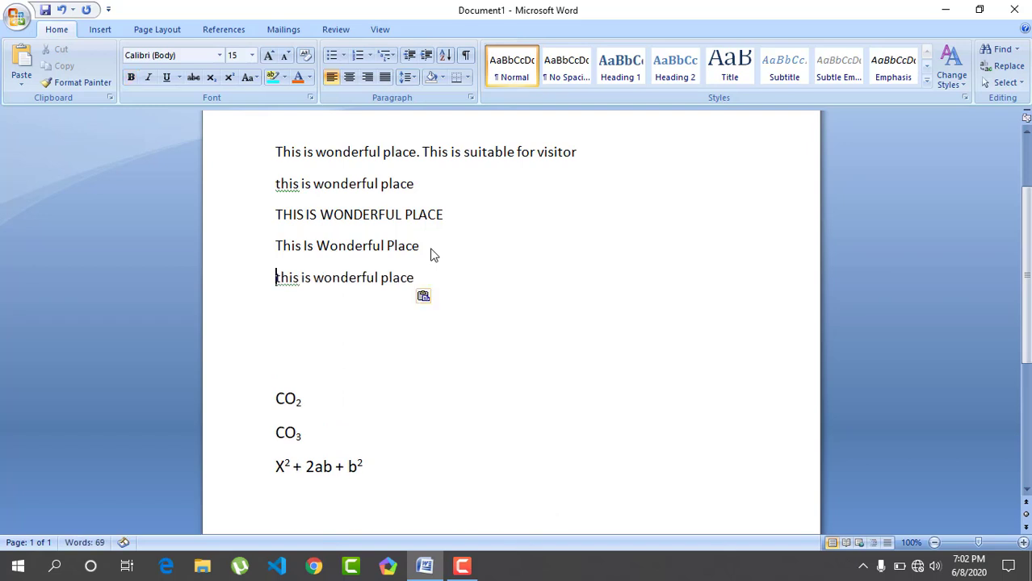
{"action": "key", "text": "Right"}
{"action": "key", "text": "BackSpace"}
{"action": "type", "text": "T"}
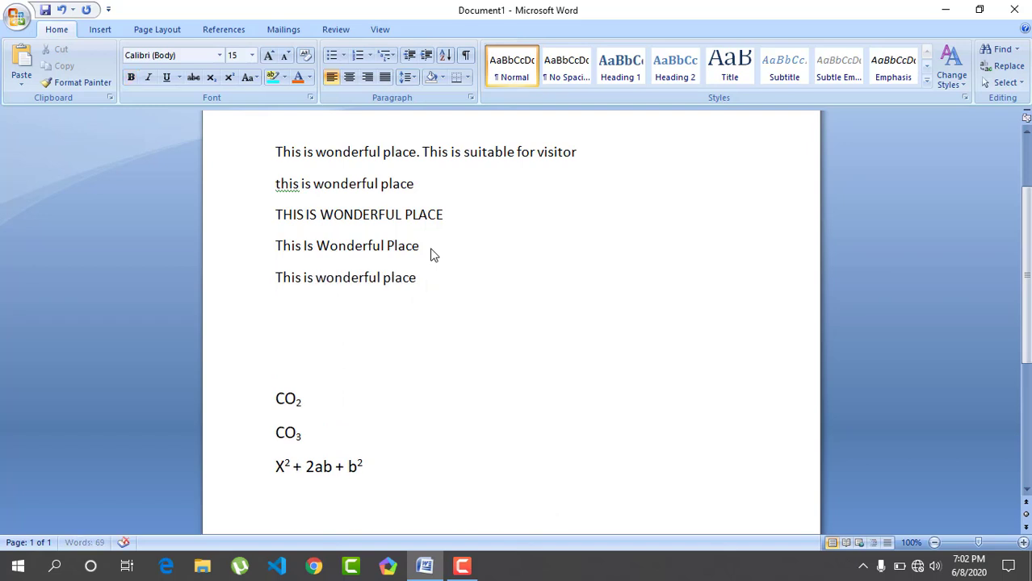
{"action": "key", "text": "Right"}
{"action": "key", "text": "Right"}
{"action": "key", "text": "Right"}
{"action": "key", "text": "Right"}
{"action": "key", "text": "Right"}
{"action": "key", "text": "Right"}
{"action": "key", "text": "Right"}
{"action": "key", "text": "Right"}
{"action": "key", "text": "BackSpace"}
{"action": "type", "text": "P"}
- Apply tOGGLE cASE to the line "This is wonderful Place"
{"action": "left_click", "coordinate": [276, 277]}
{"action": "left_click_drag", "start_coordinate": [274, 277], "coordinate": [421, 277]}
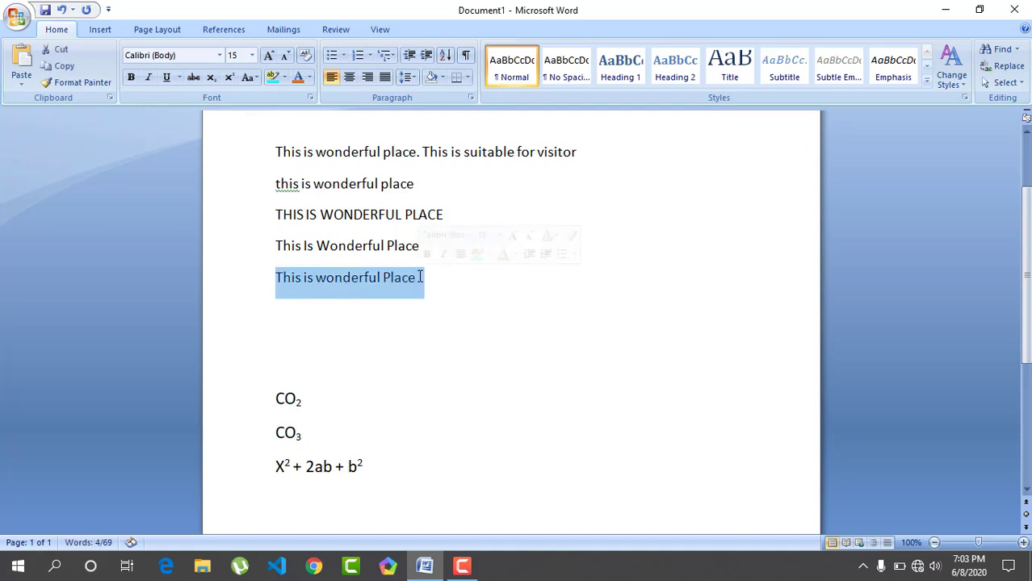
{"action": "left_click", "coordinate": [255, 79]}
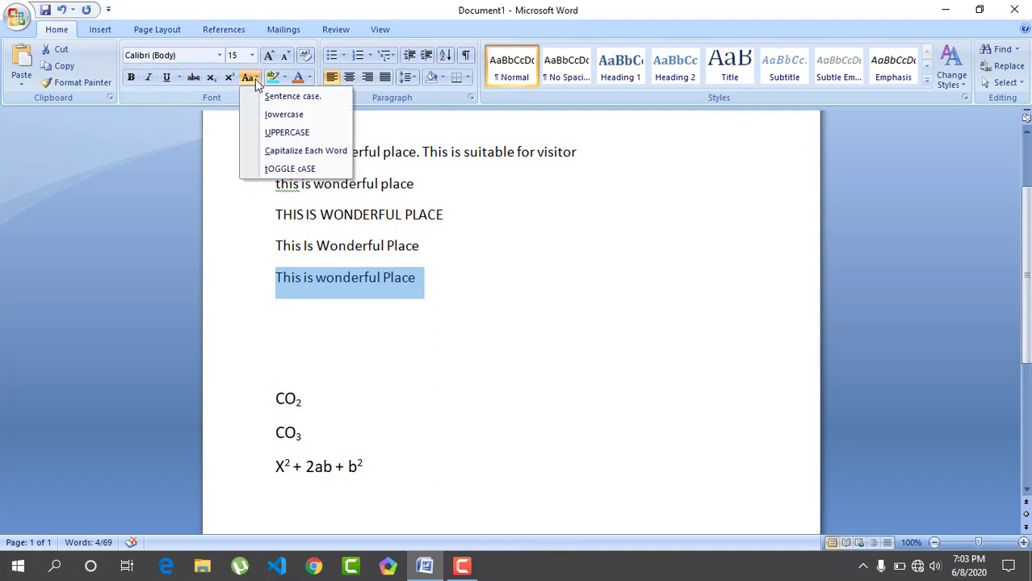
{"action": "left_click", "coordinate": [275, 170]}
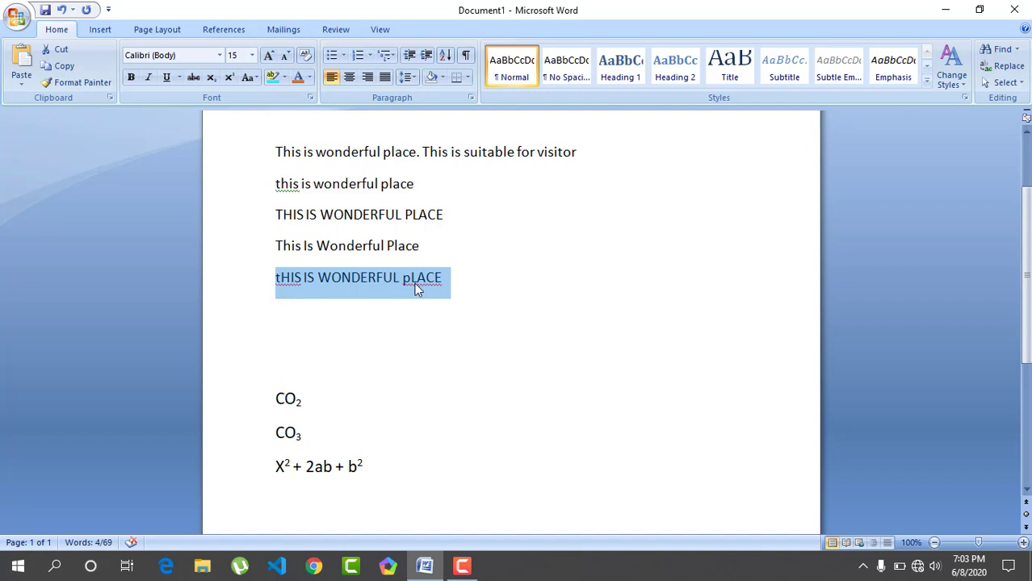
- Paste a lowercase copy of the sentence on a new line below the toggle-case line
{"action": "left_click", "coordinate": [474, 283]}
{"action": "key", "text": "Return"}
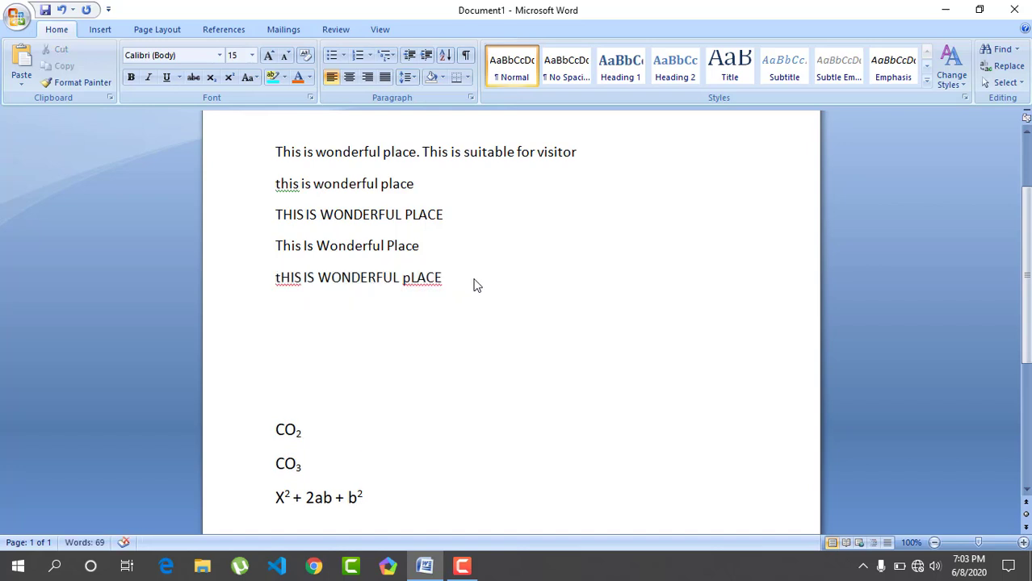
{"action": "key", "text": "ctrl+v"}
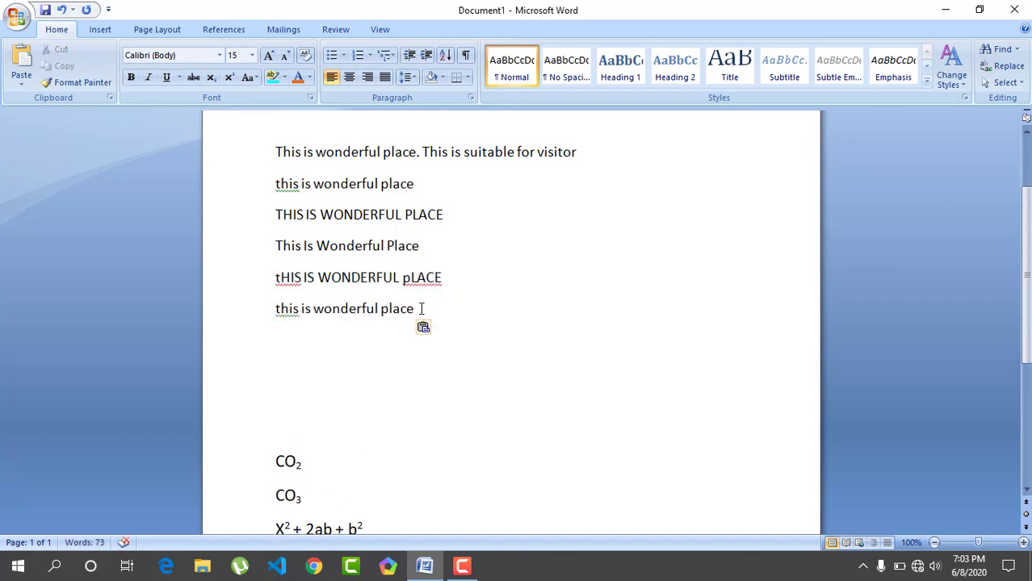
- Copy the newly pasted line "this is wonderful place" and highlight it in bright green
{"action": "left_click_drag", "start_coordinate": [421, 311], "coordinate": [279, 322]}
{"action": "key", "text": "ctrl+c"}
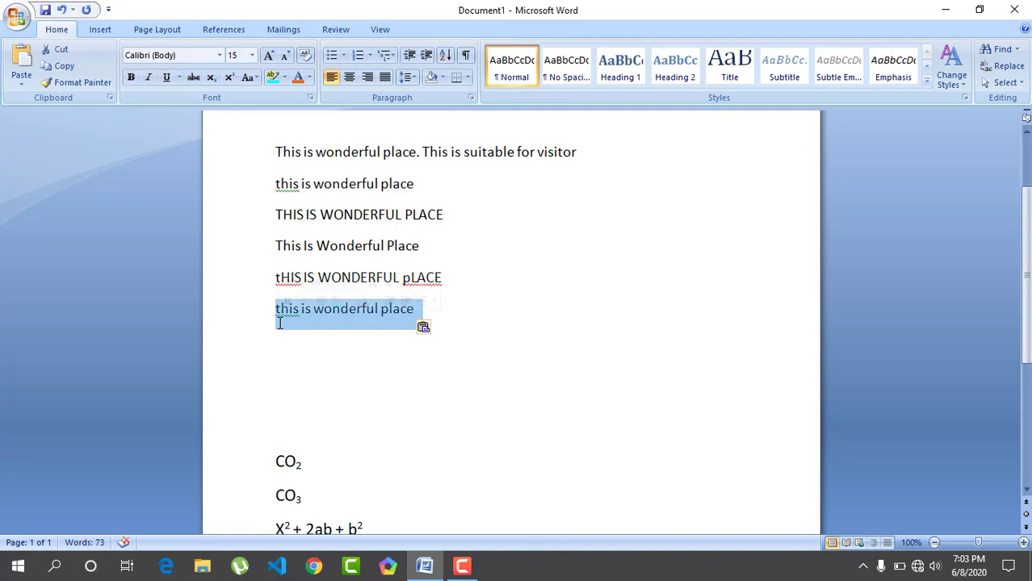
{"action": "left_click", "coordinate": [285, 79]}
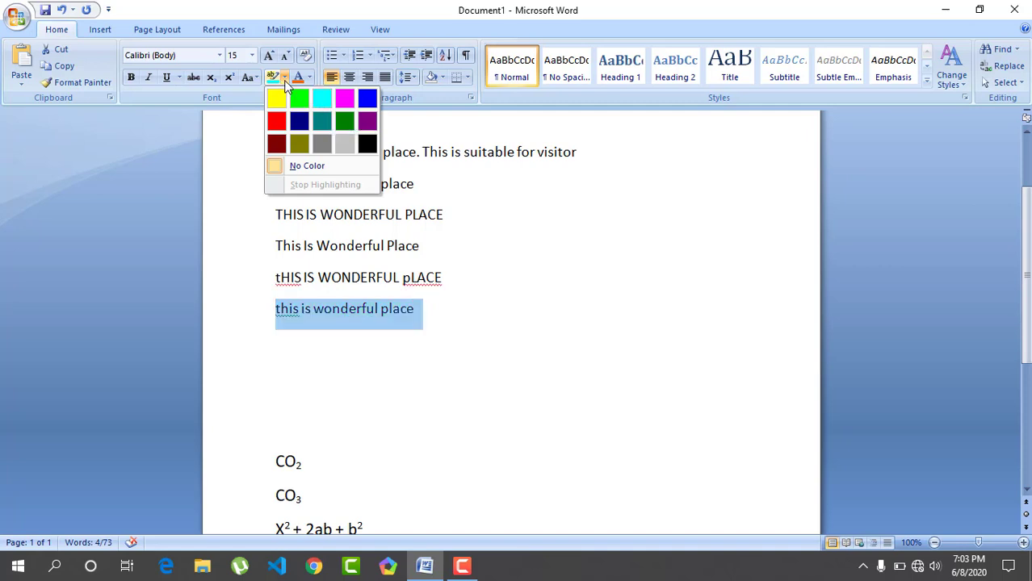
{"action": "left_click", "coordinate": [238, 131]}
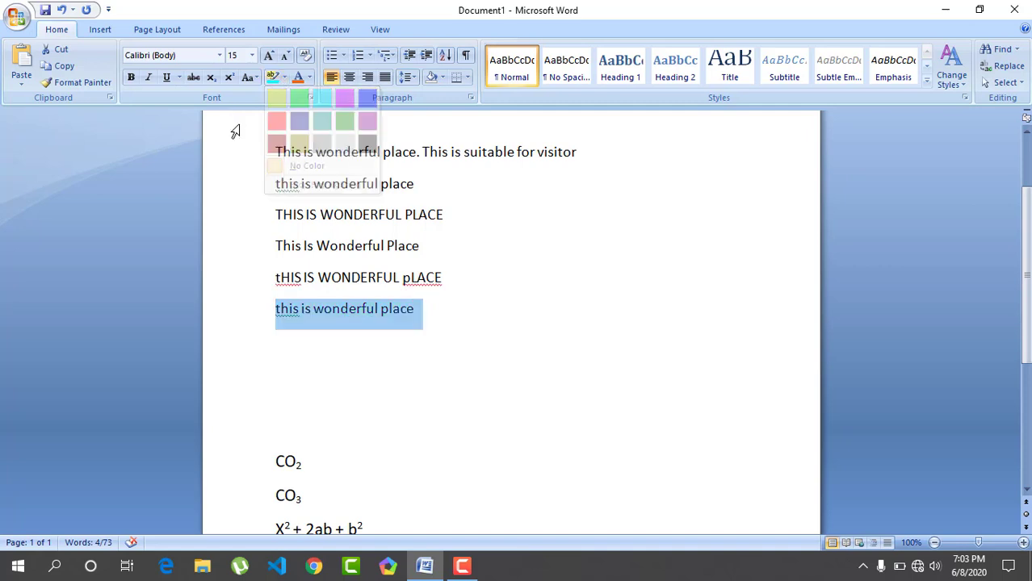
{"action": "left_click", "coordinate": [285, 78]}
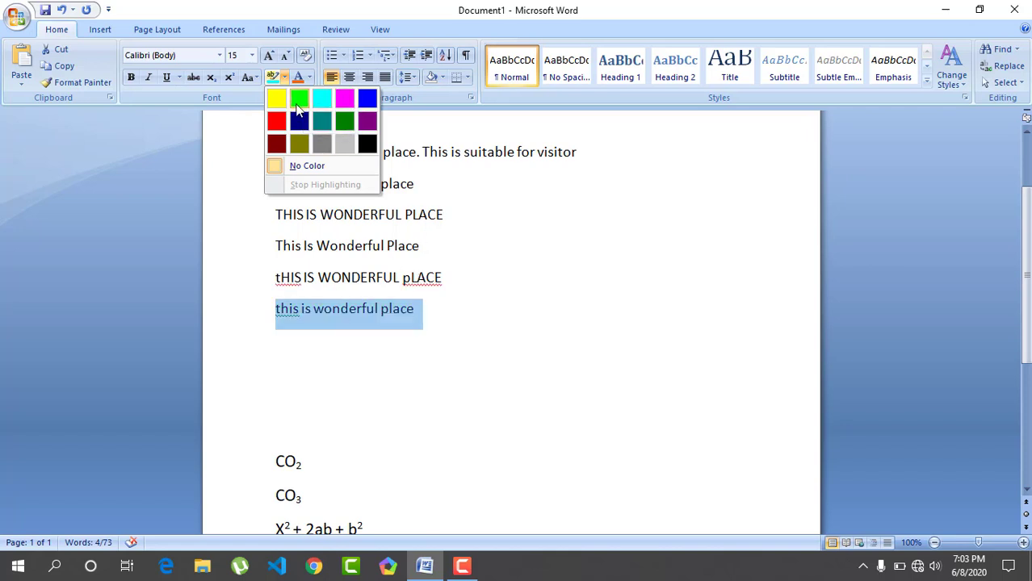
{"action": "left_click", "coordinate": [298, 111]}
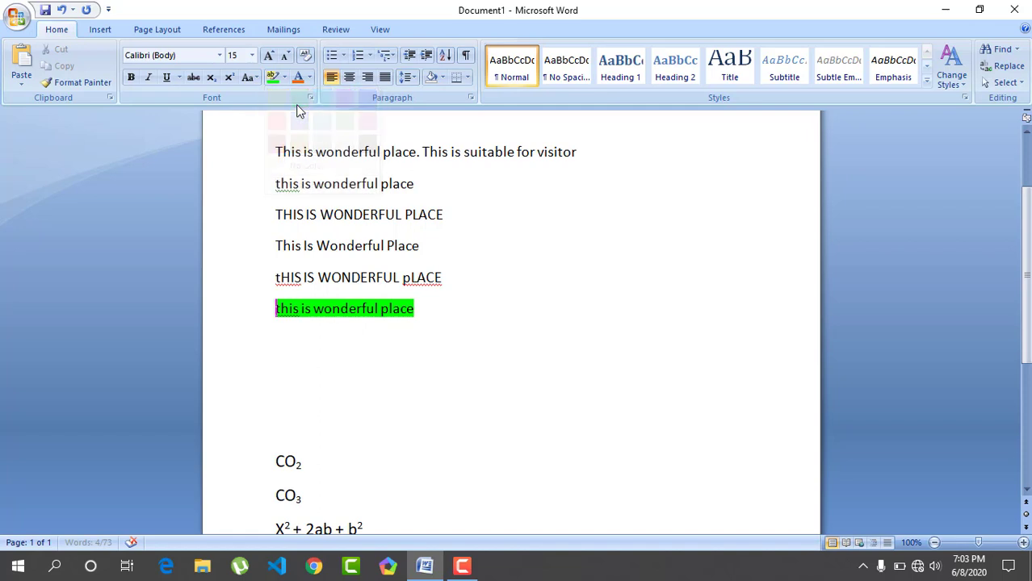
- Paste another copy of the lowercase sentence on a new line below the green-highlighted one
{"action": "left_click", "coordinate": [418, 313]}
{"action": "key", "text": "Return"}
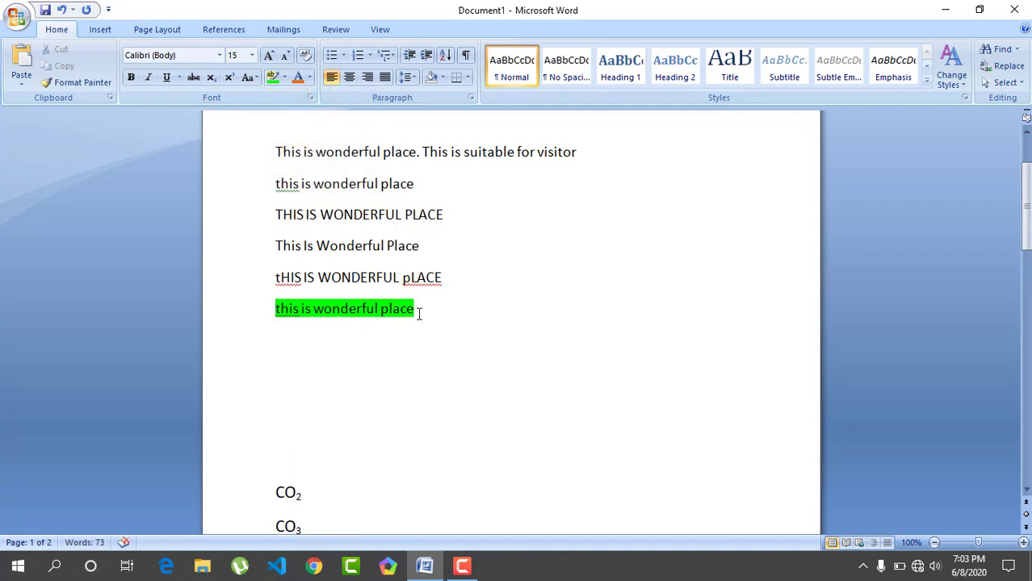
{"action": "key", "text": "ctrl+v"}
- Enlarge the font of the unhighlighted "this is wonderful place" line below the green one to size 19
{"action": "key", "text": "shift+Left"}
{"action": "key", "text": "shift+Left"}
{"action": "key", "text": "shift+Left"}
{"action": "key", "text": "shift+Left"}
{"action": "key", "text": "shift+Left"}
{"action": "key", "text": "shift+Left"}
{"action": "key", "text": "shift+Left"}
{"action": "key", "text": "shift+Left"}
{"action": "key", "text": "shift+Left"}
{"action": "key", "text": "shift+Left"}
{"action": "key", "text": "shift+Left"}
{"action": "key", "text": "shift+Left"}
{"action": "key", "text": "shift+Left"}
{"action": "key", "text": "shift+Left"}
{"action": "key", "text": "shift+Left"}
{"action": "key", "text": "shift+Left"}
{"action": "key", "text": "shift+Left"}
{"action": "key", "text": "shift+Left"}
{"action": "key", "text": "shift+Left"}
{"action": "key", "text": "shift+Left"}
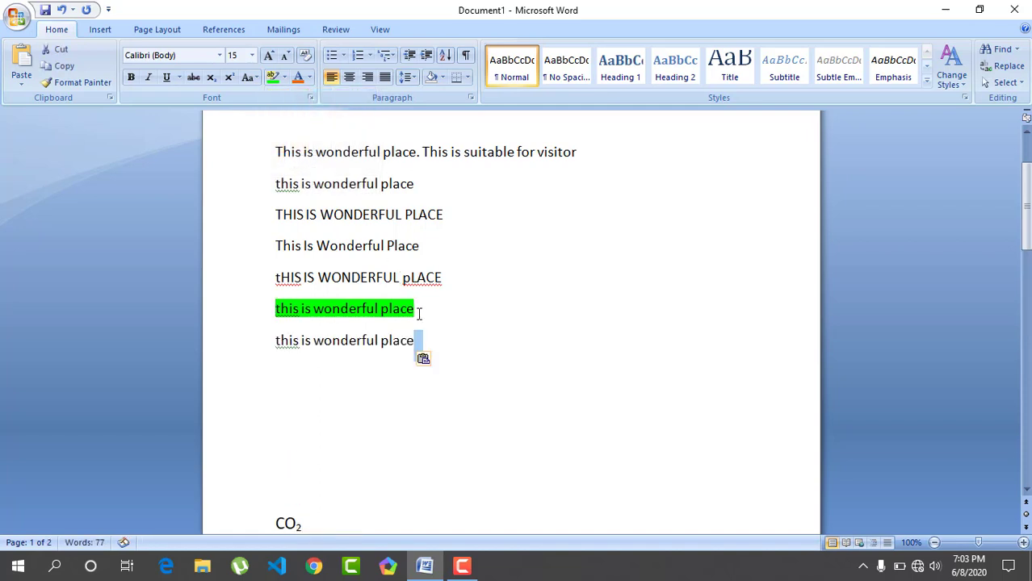
{"action": "key", "text": "shift+Left"}
{"action": "key", "text": "shift+Left"}
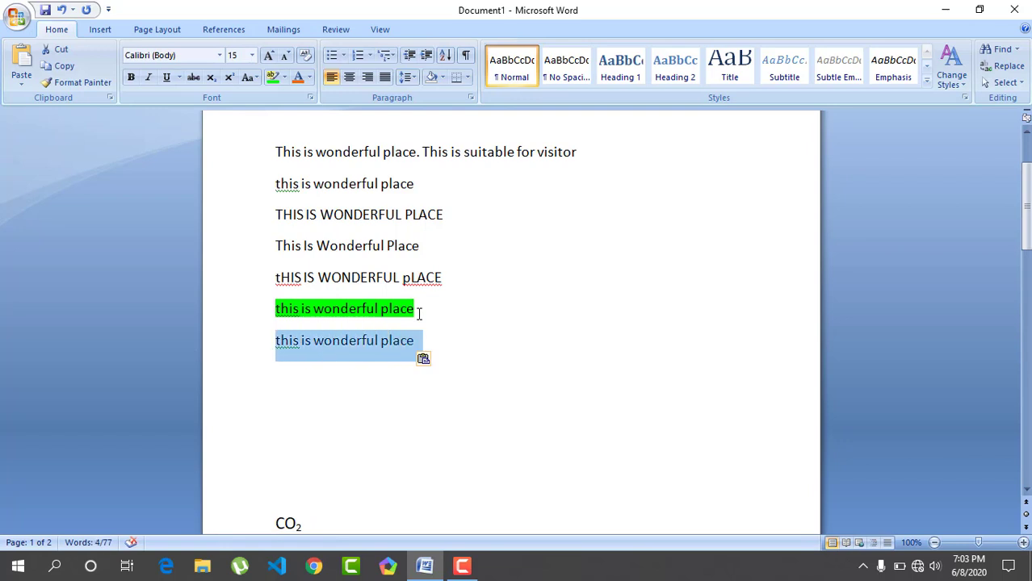
{"action": "key", "text": "ctrl+bracketright"}
{"action": "key", "text": "ctrl+bracketright"}
{"action": "key", "text": "ctrl+bracketright"}
{"action": "key", "text": "ctrl+bracketright"}
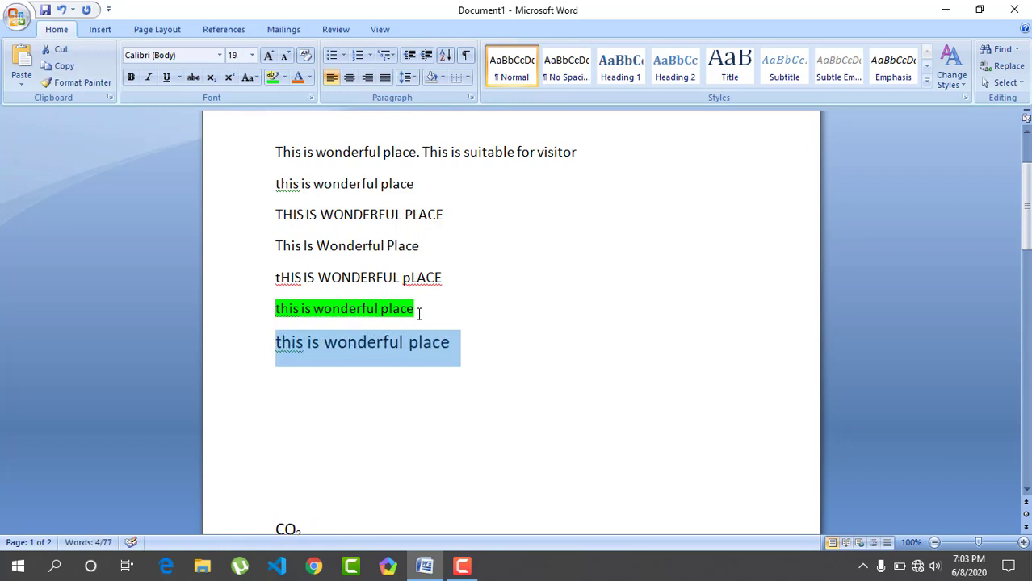
- Apply a custom light purple font color to the enlarged sentence, mixed in the Colors dialog's custom spectrum
{"action": "left_click", "coordinate": [313, 77]}
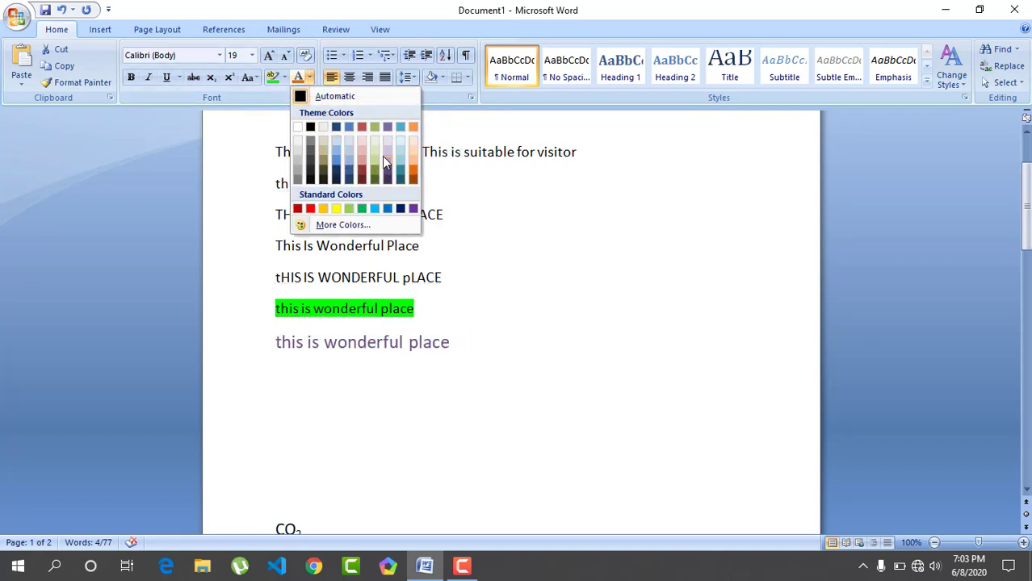
{"action": "left_click", "coordinate": [349, 226]}
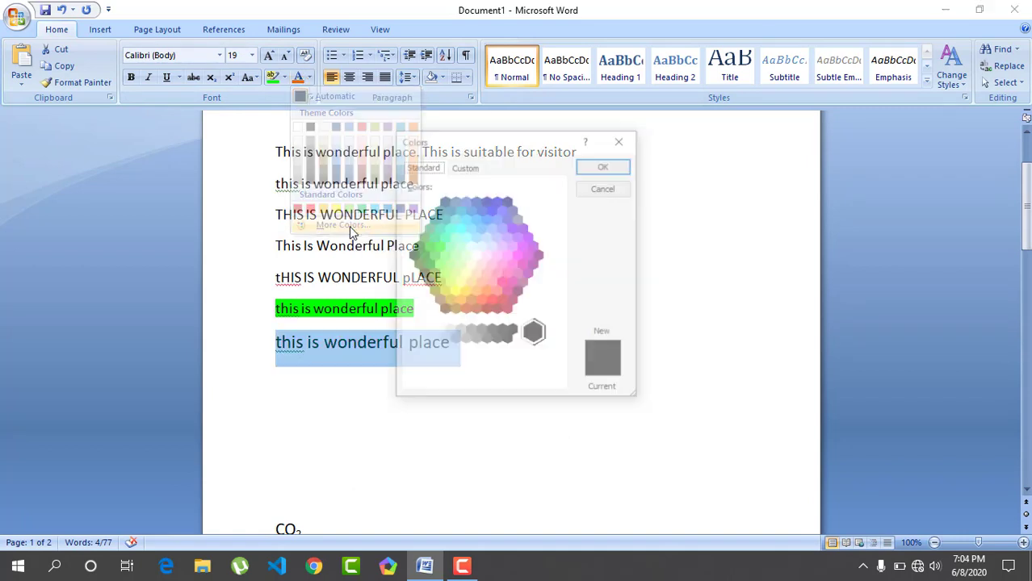
{"action": "left_click", "coordinate": [490, 226]}
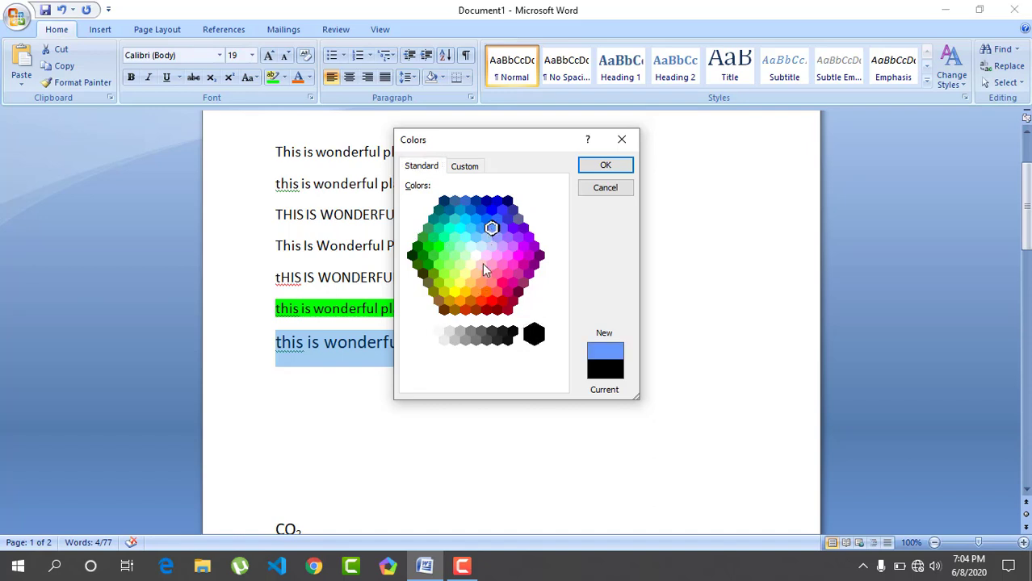
{"action": "left_click", "coordinate": [462, 167]}
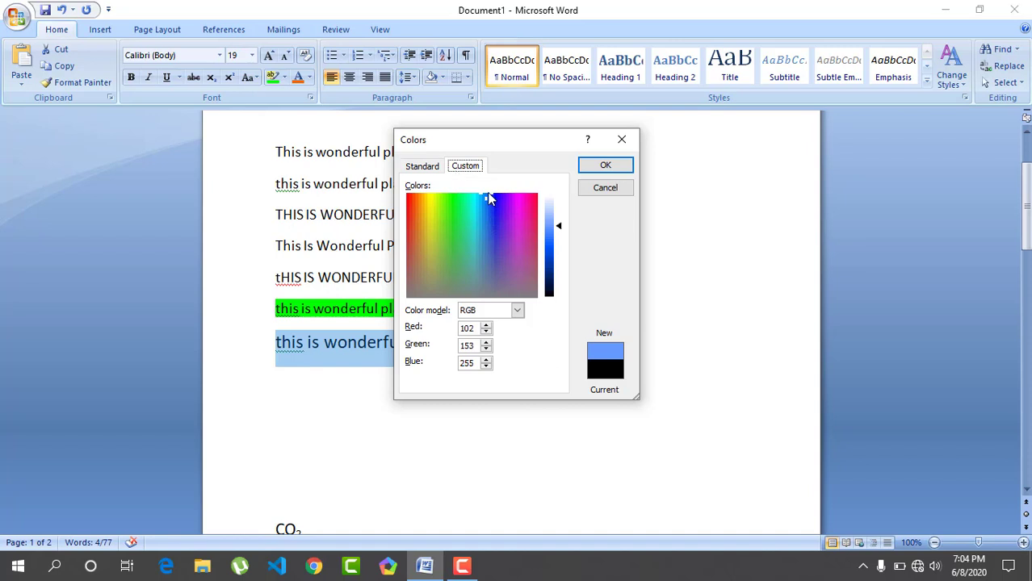
{"action": "left_click_drag", "start_coordinate": [490, 199], "coordinate": [509, 268]}
{"action": "left_click", "coordinate": [619, 171]}
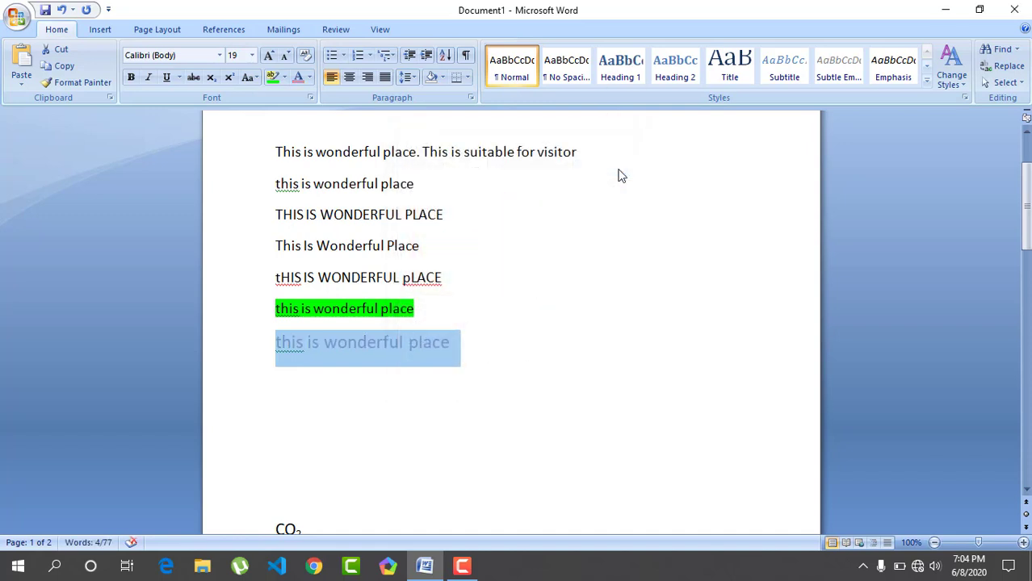
{"action": "left_click", "coordinate": [532, 397]}
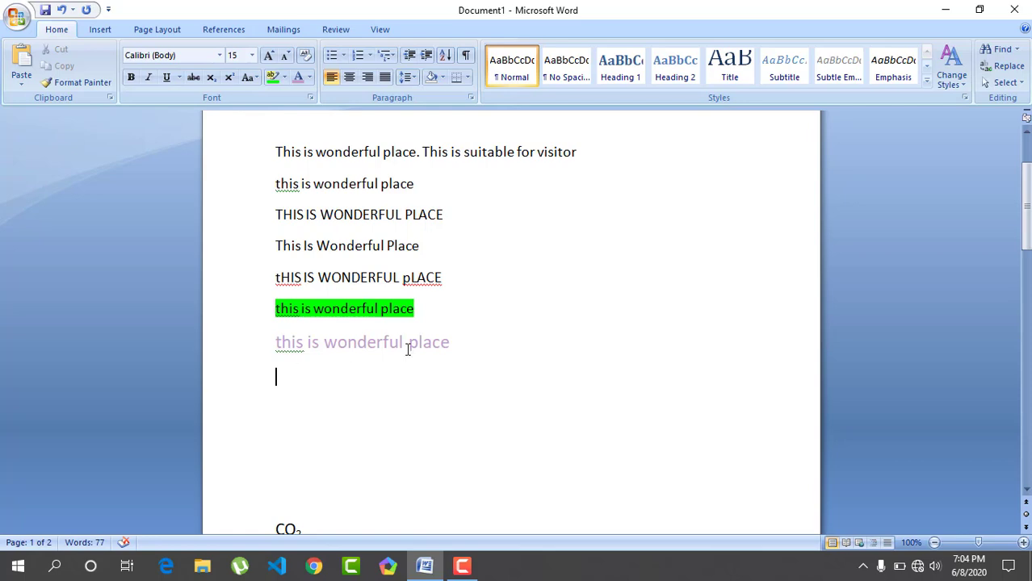